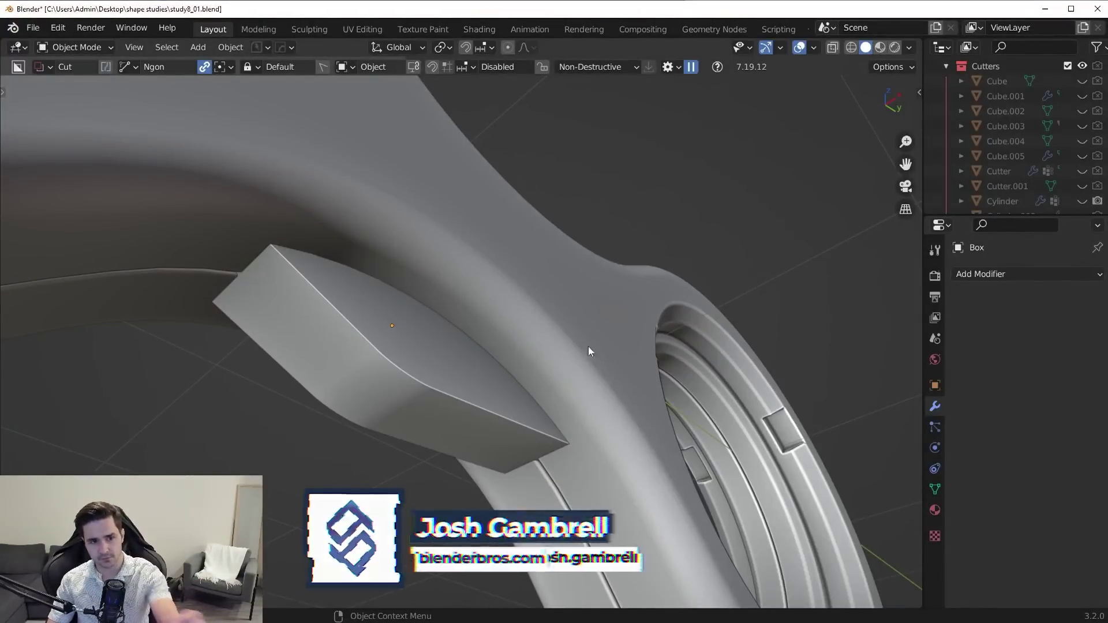
Step: Select the trigger box and try a vertical move, then cancel it
click(450, 398)
key(g)
key(z)
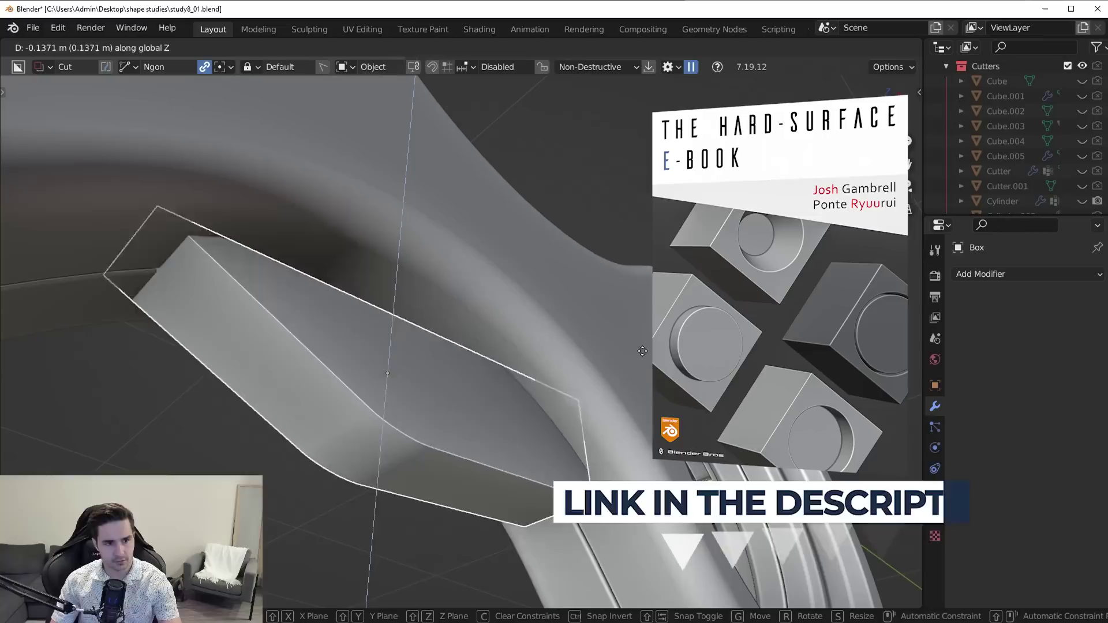
right_click(638, 341)
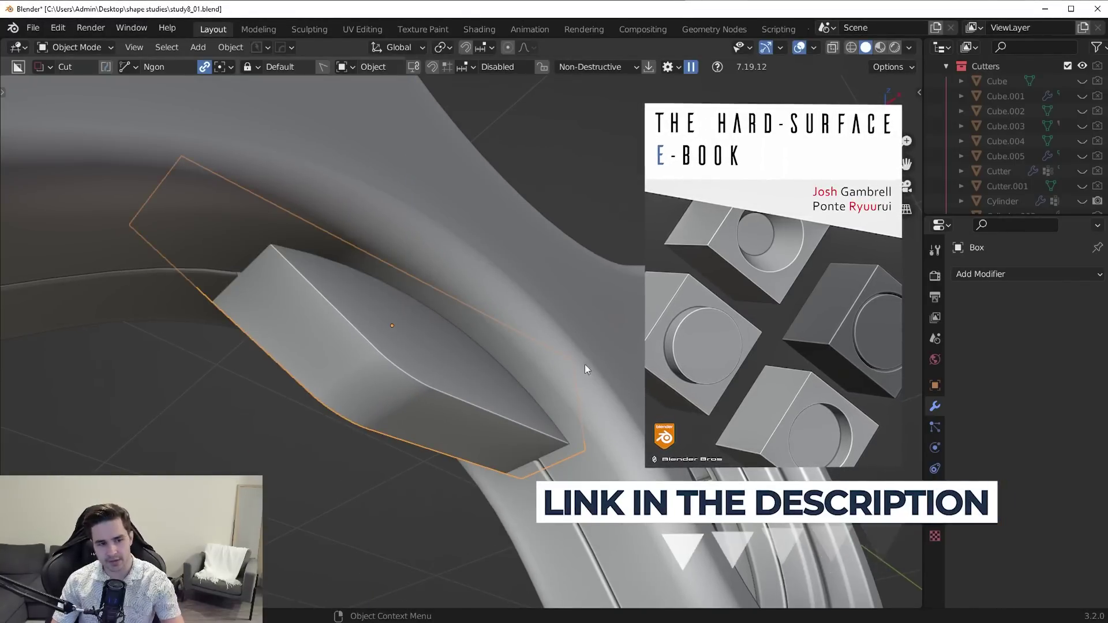
Step: Select the box's long rim edge chain in Edge mode and discard a trial bevel
key(Tab)
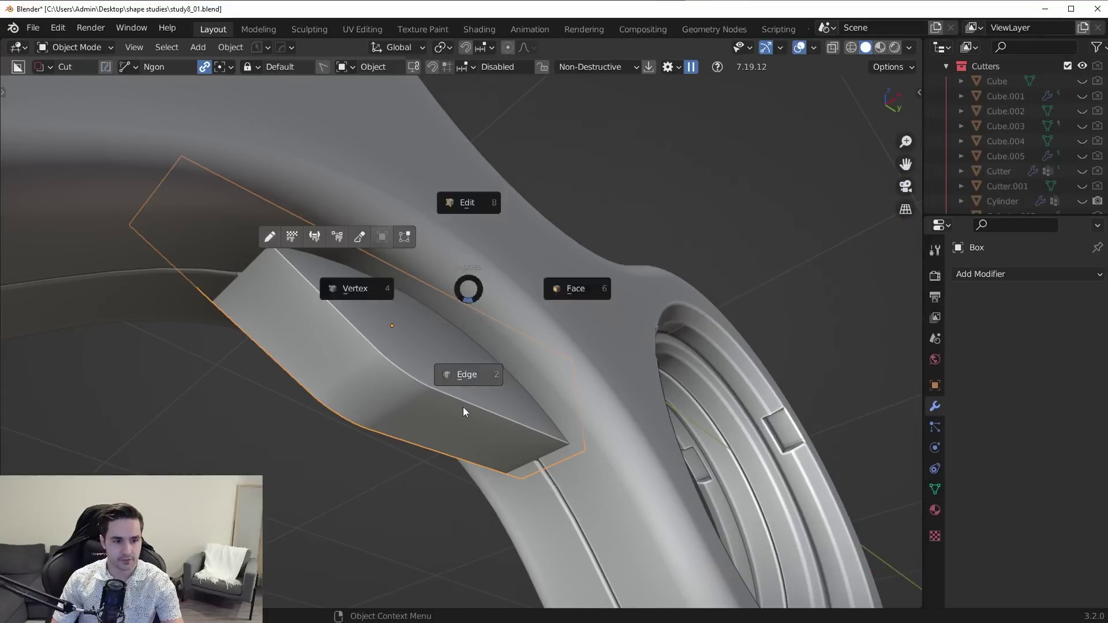
click(463, 409)
click(329, 301)
ctrl+click(460, 392)
key(ctrl+b)
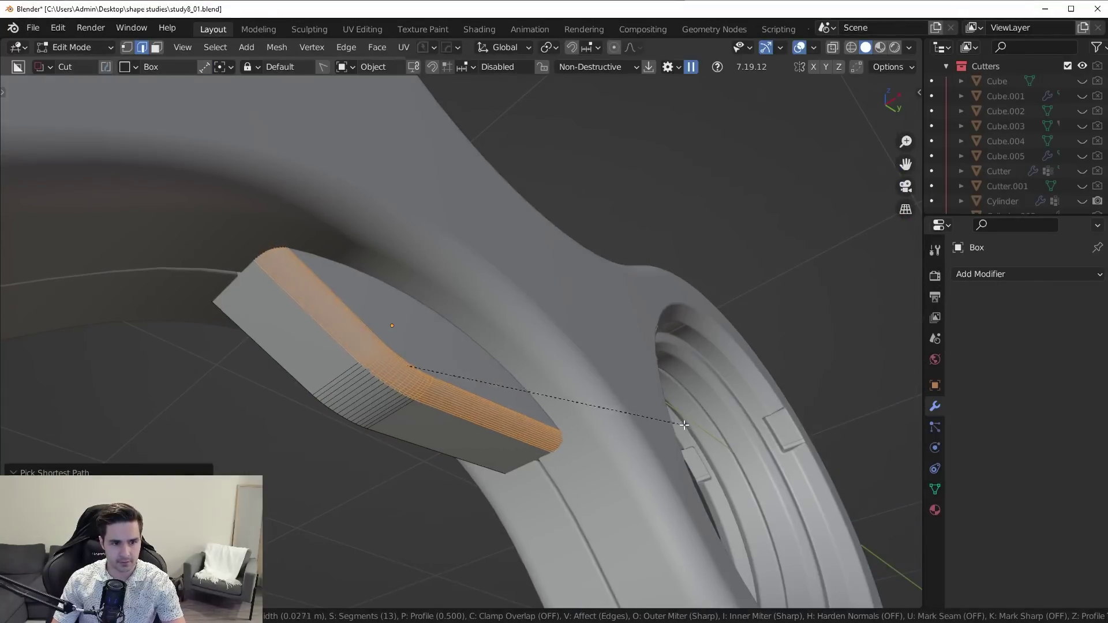
right_click(681, 443)
Step: Apply all transforms to the box in Object Mode
key(Tab)
key(ctrl+a)
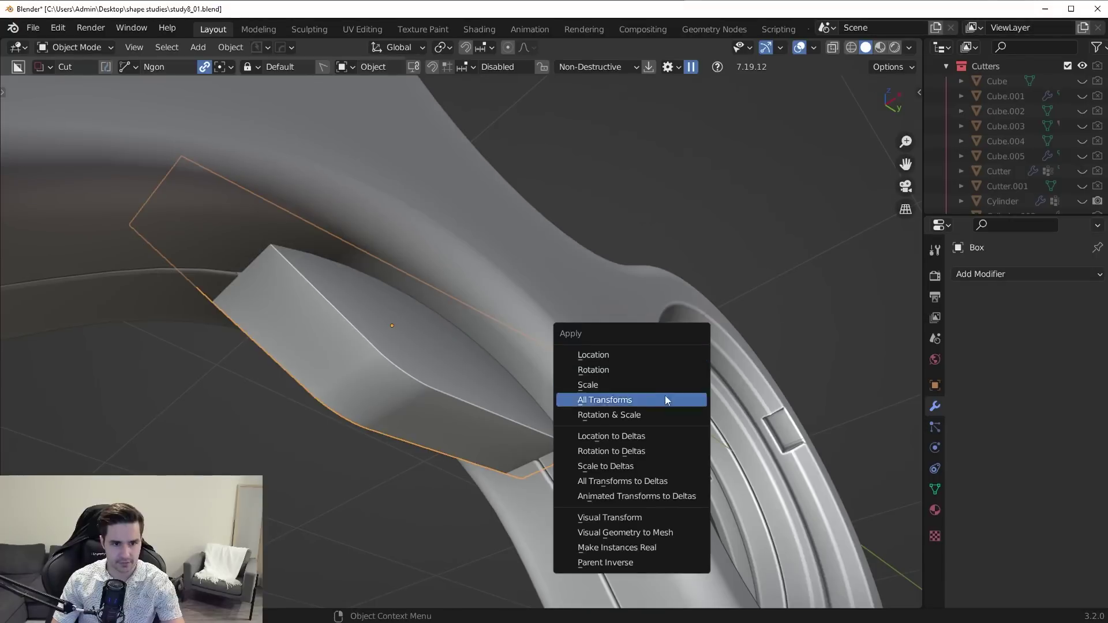
click(667, 395)
Step: Bevel the rim edges with 13 segments at 0.0475 m, then deselect everything in Object Mode
key(Tab)
key(ctrl+b)
click(650, 459)
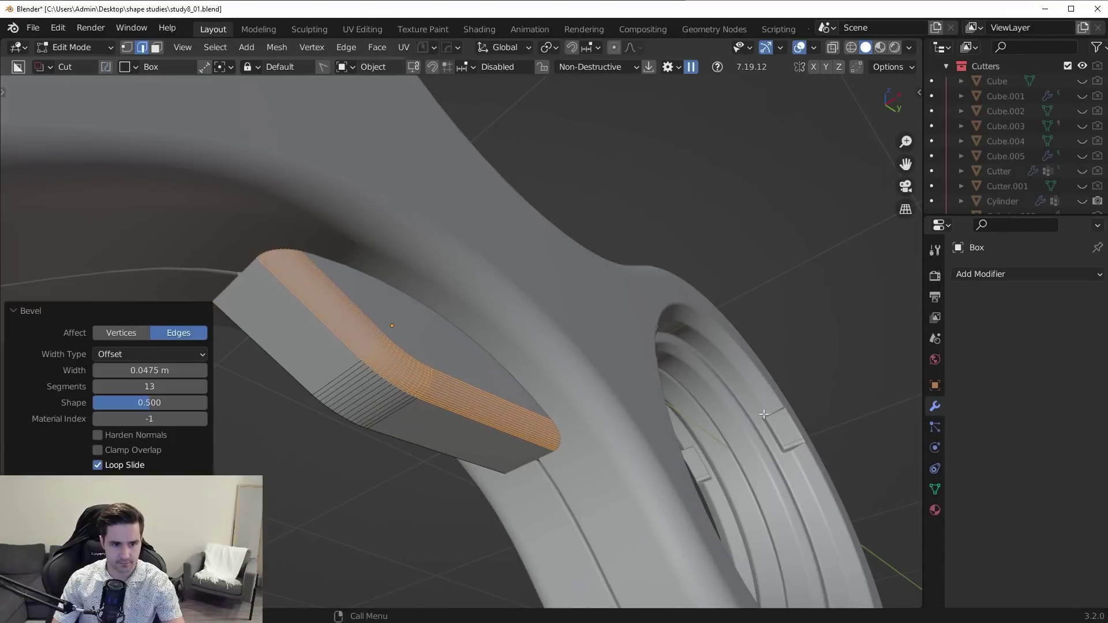
key(Tab)
key(alt+a)
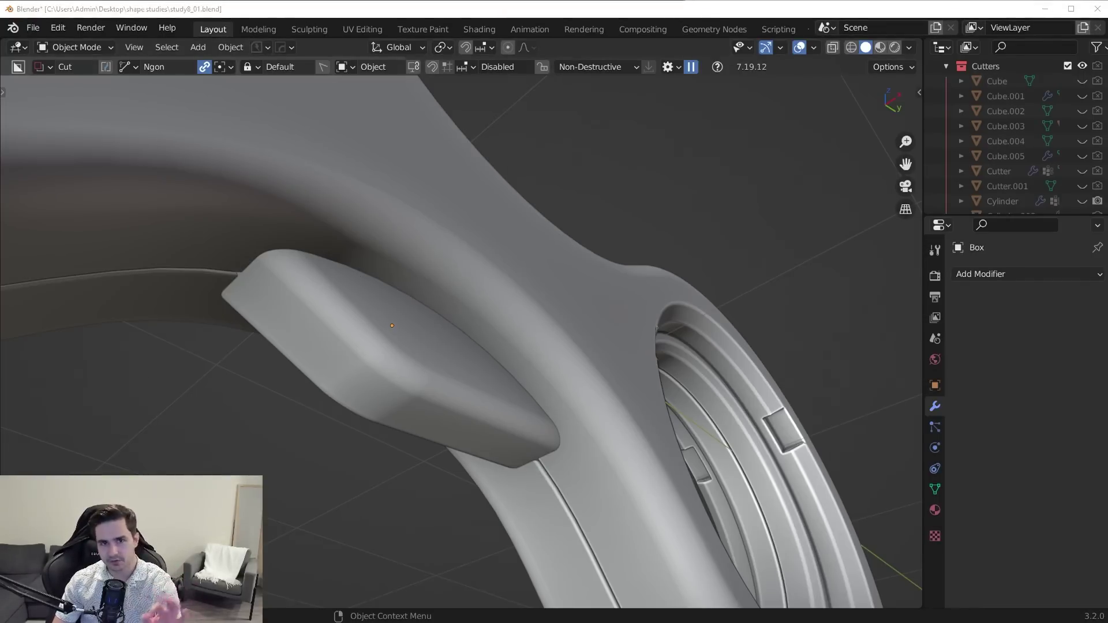
Step: Union the trigger box into the curved body with a fast Boolean and hide the box
click(450, 411)
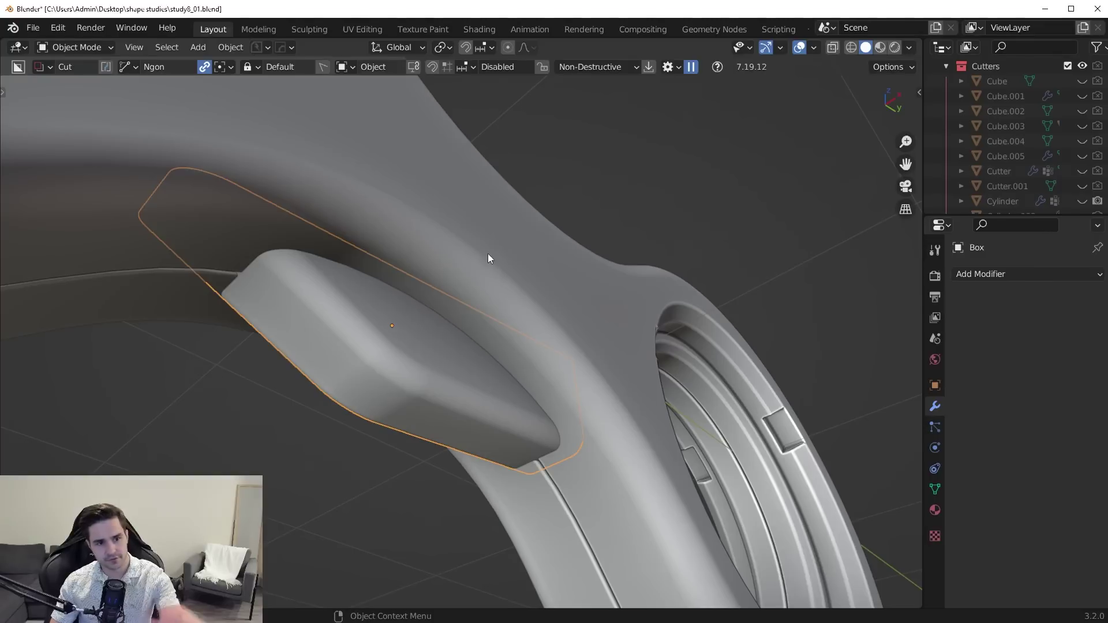
shift+click(530, 277)
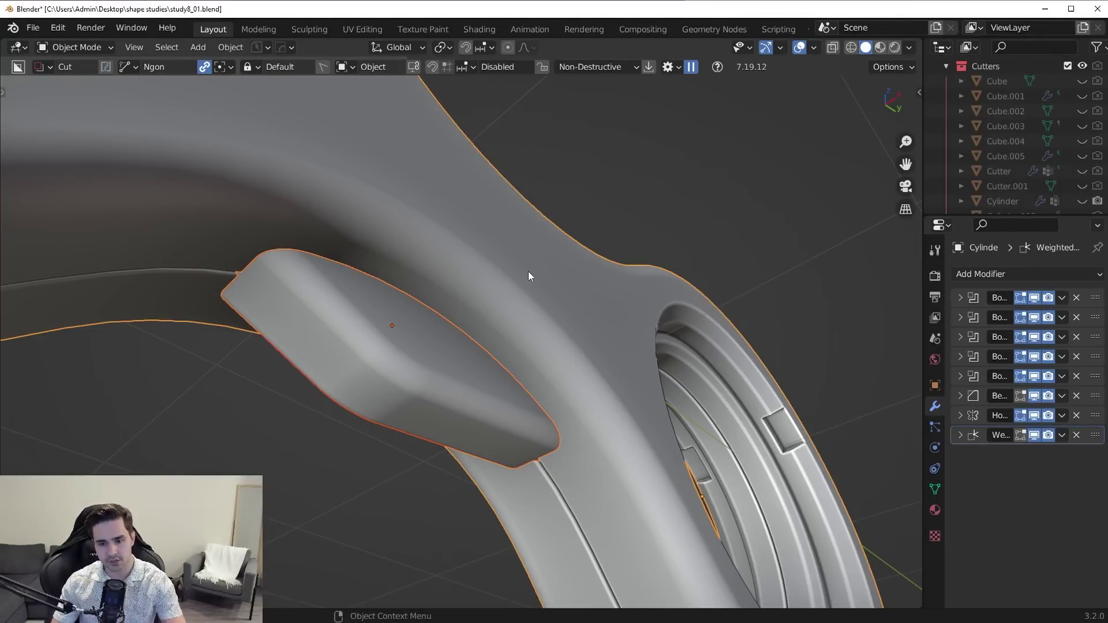
key(ctrl+KP_Add)
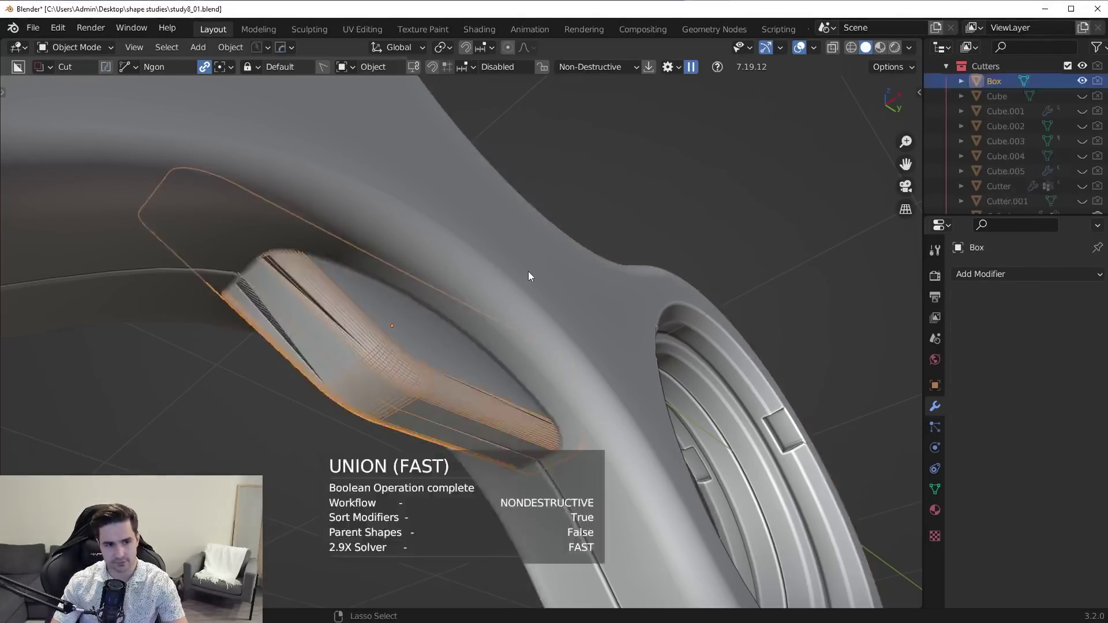
key(h)
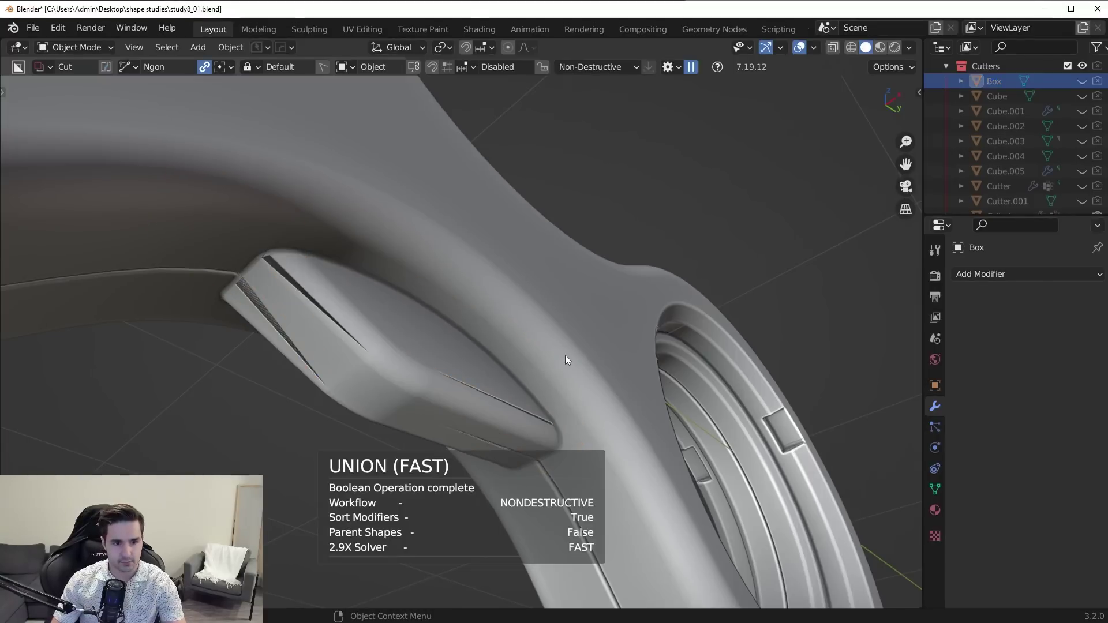
Step: Toggle the curved body's Boolean modifiers off and on to compare their results
click(566, 355)
click(1034, 297)
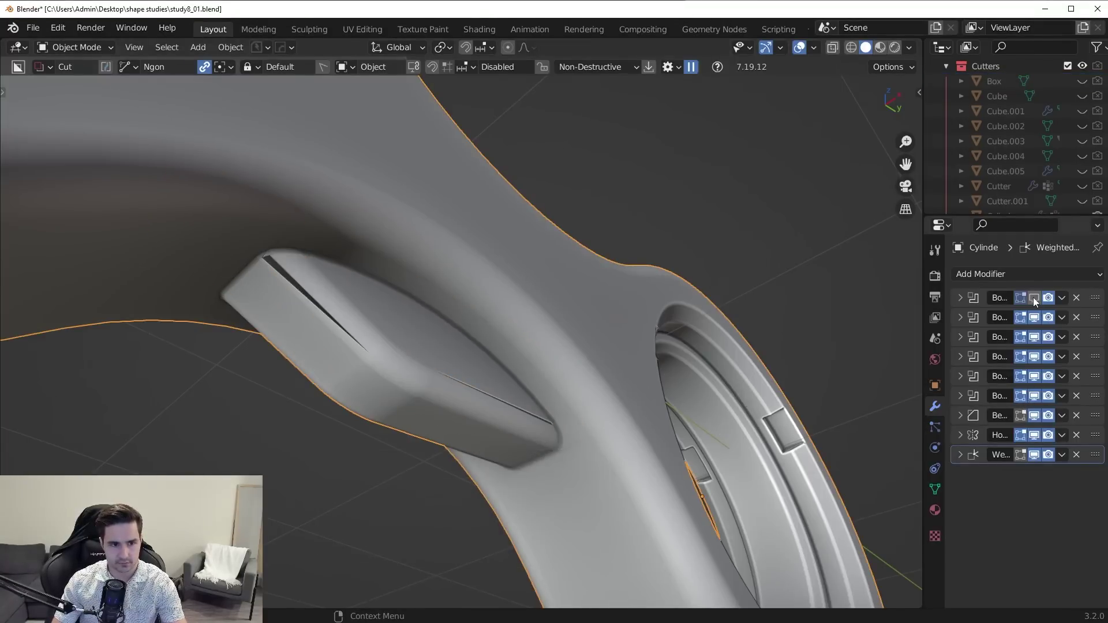
click(1033, 297)
click(1034, 396)
click(1034, 396)
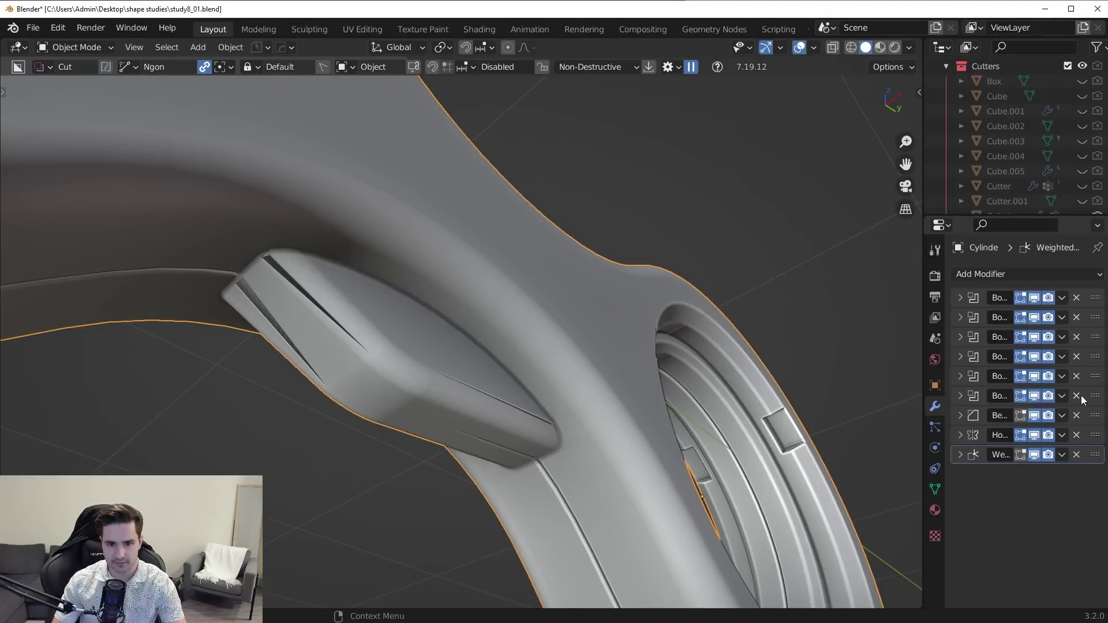
Step: Move the union Boolean to the top of the modifier stack and apply it
drag(1096, 396, 1096, 298)
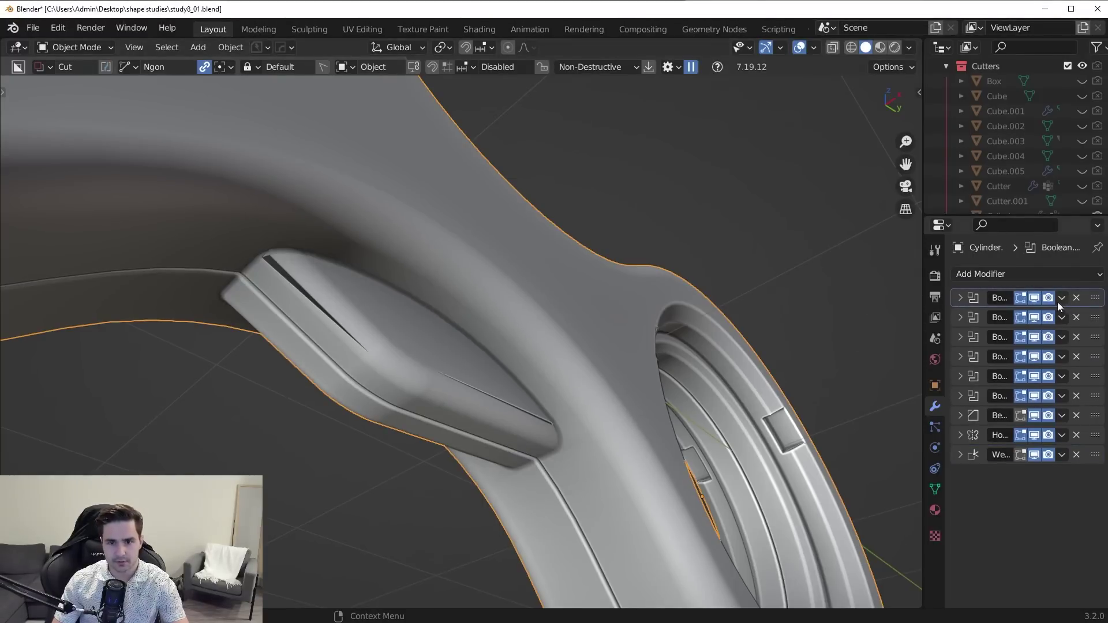
click(1034, 298)
click(1034, 298)
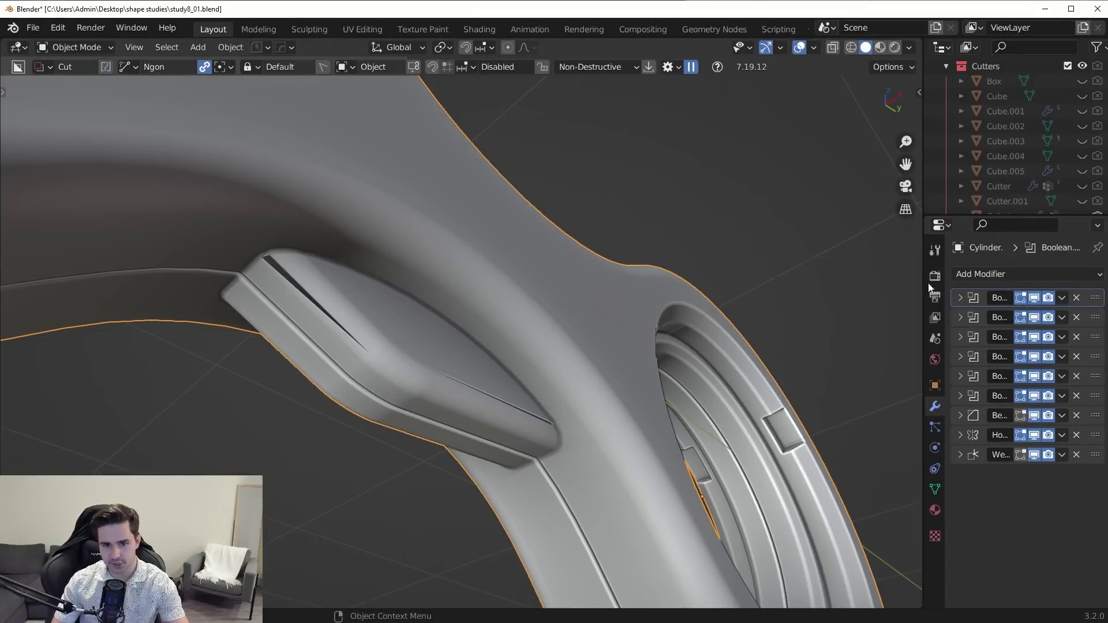
click(1062, 298)
click(1049, 312)
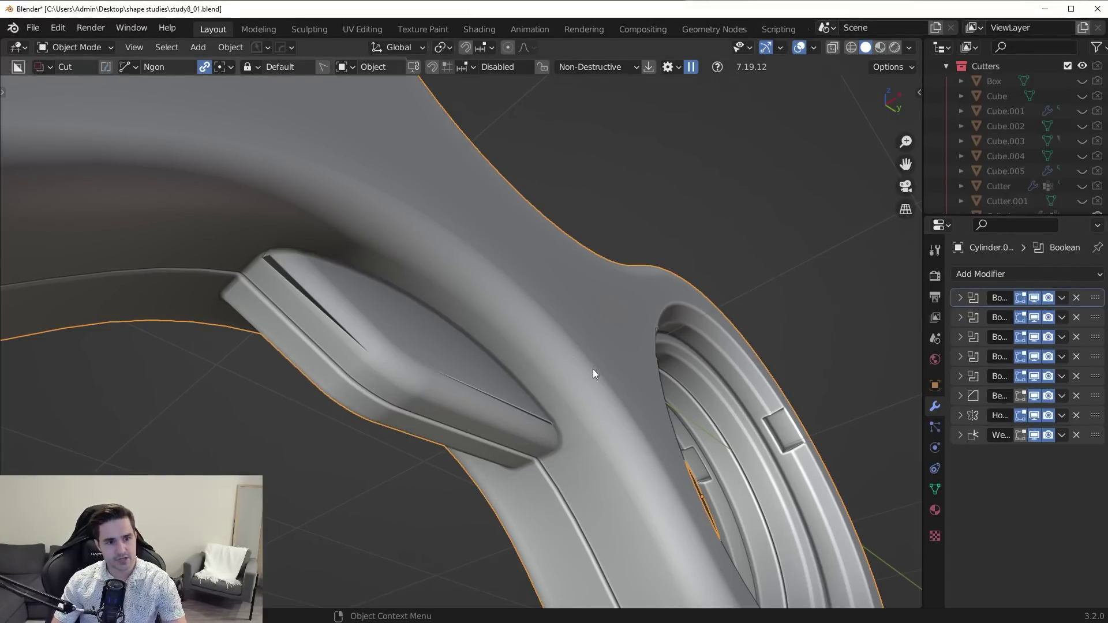
Step: Select the edge path along the joint between trigger and curved body in Edit Mode
scroll(594, 372, up, 5)
scroll(531, 380, down, 3)
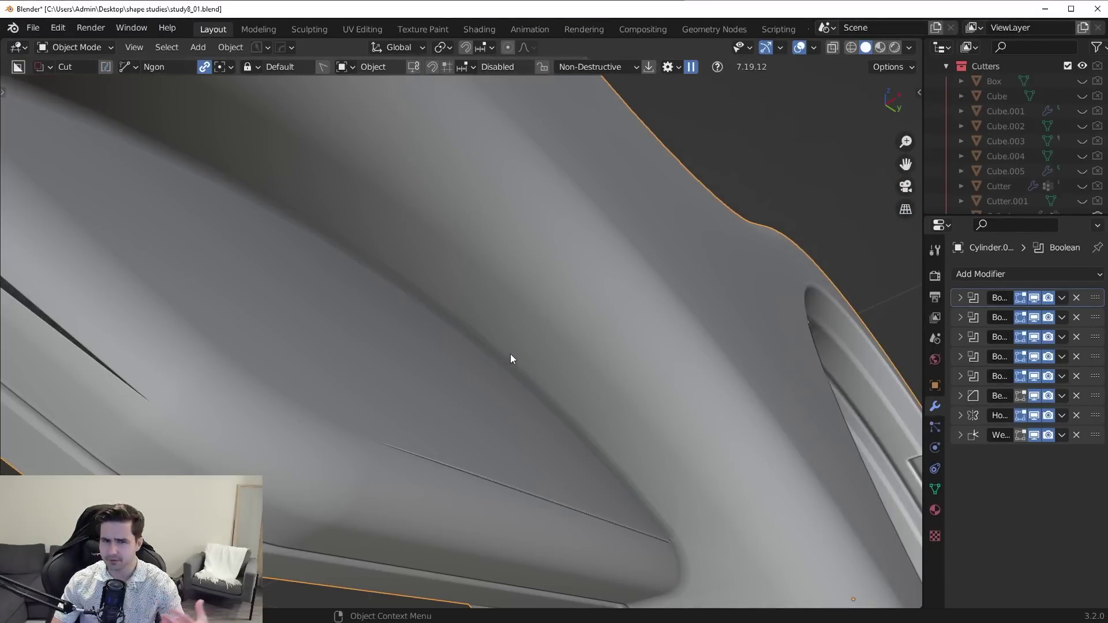
scroll(511, 357, down, 4)
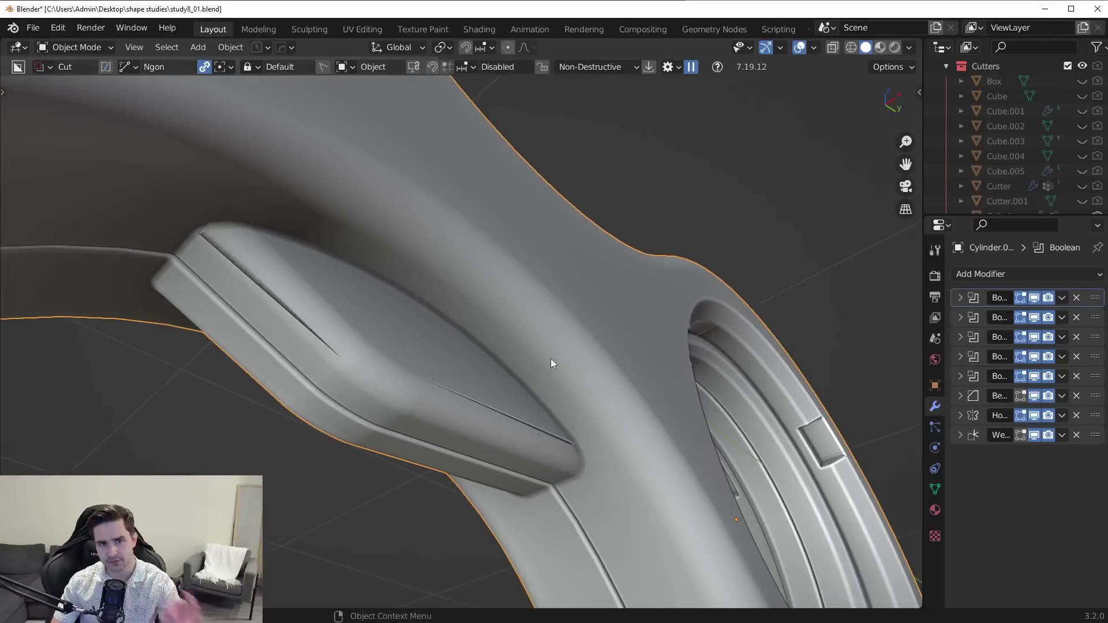
key(Tab)
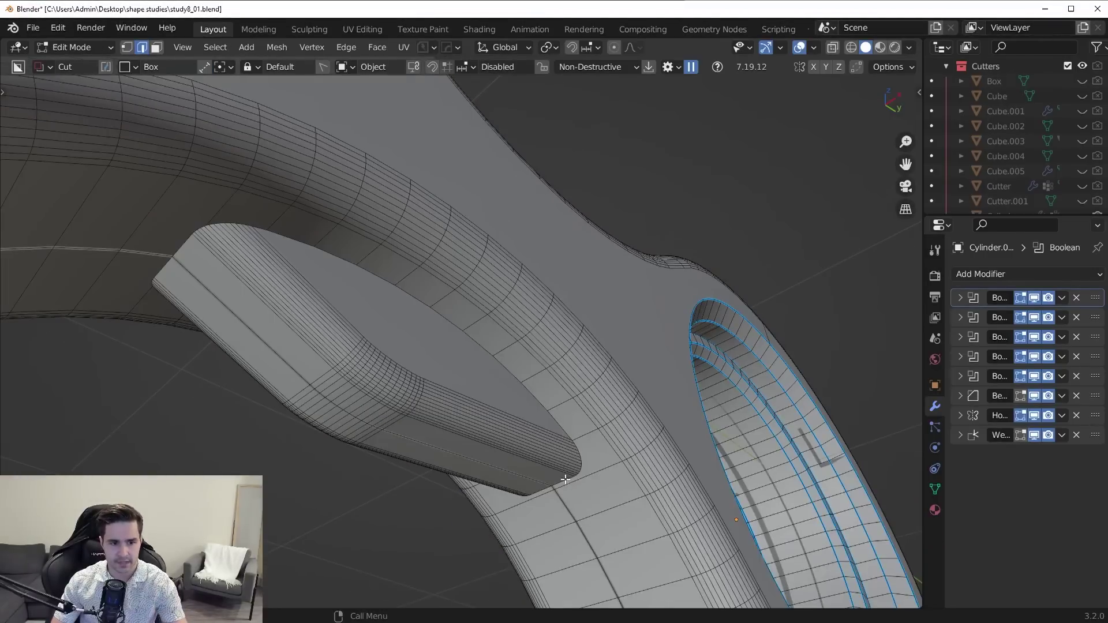
click(565, 479)
ctrl+click(473, 341)
ctrl+click(184, 239)
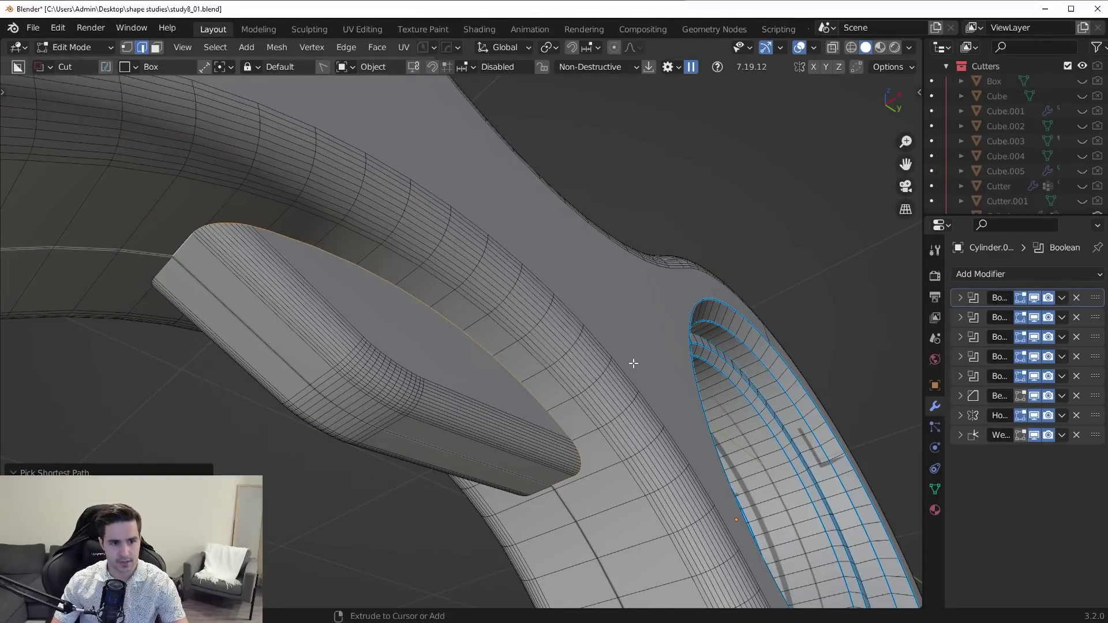
Step: Try a fillet bevel on the joint, inspect it in Object Mode, then go back to Edit Mode
key(ctrl+b)
click(663, 366)
key(Tab)
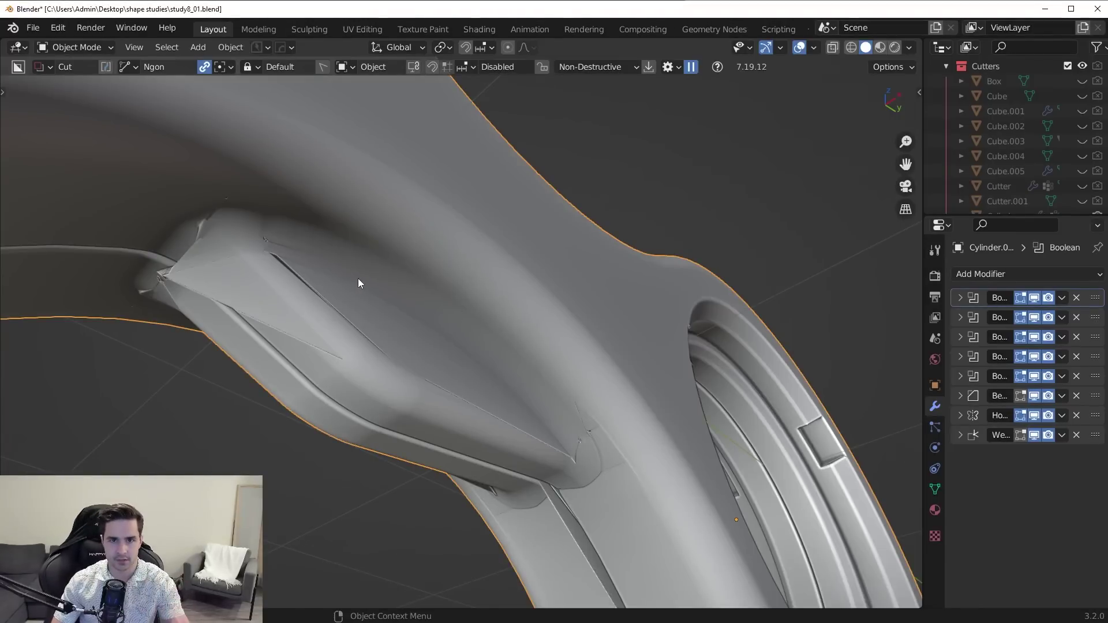
key(Tab)
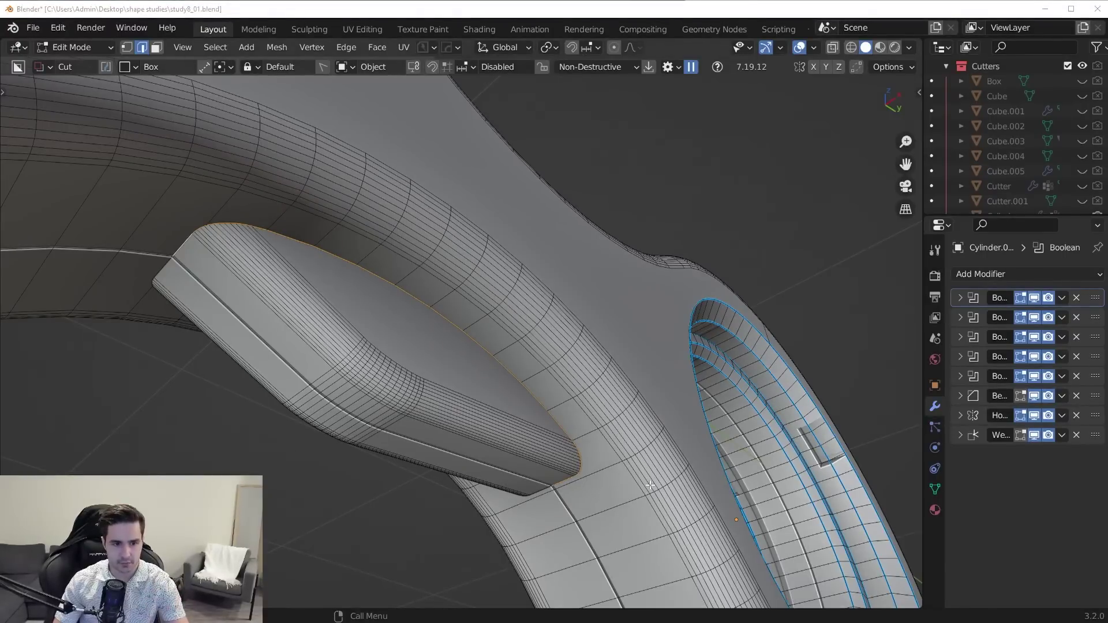
Step: Preview a fillet on the joint edge loop from below, then cancel it
middle_drag(650, 486, 661, 414)
scroll(661, 414, up, 2)
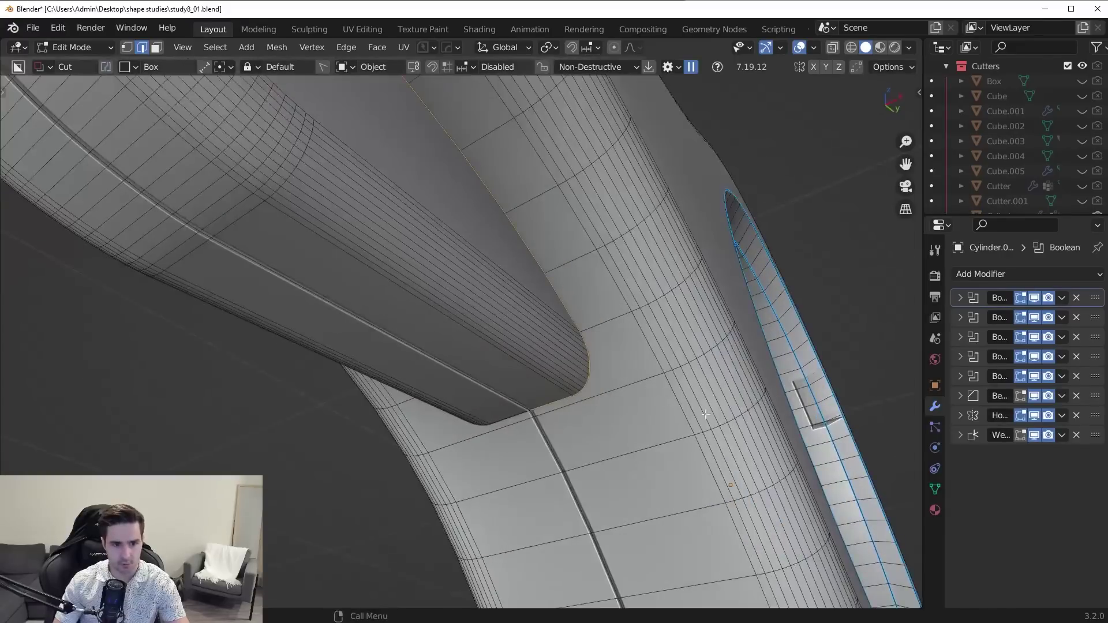
key(ctrl+b)
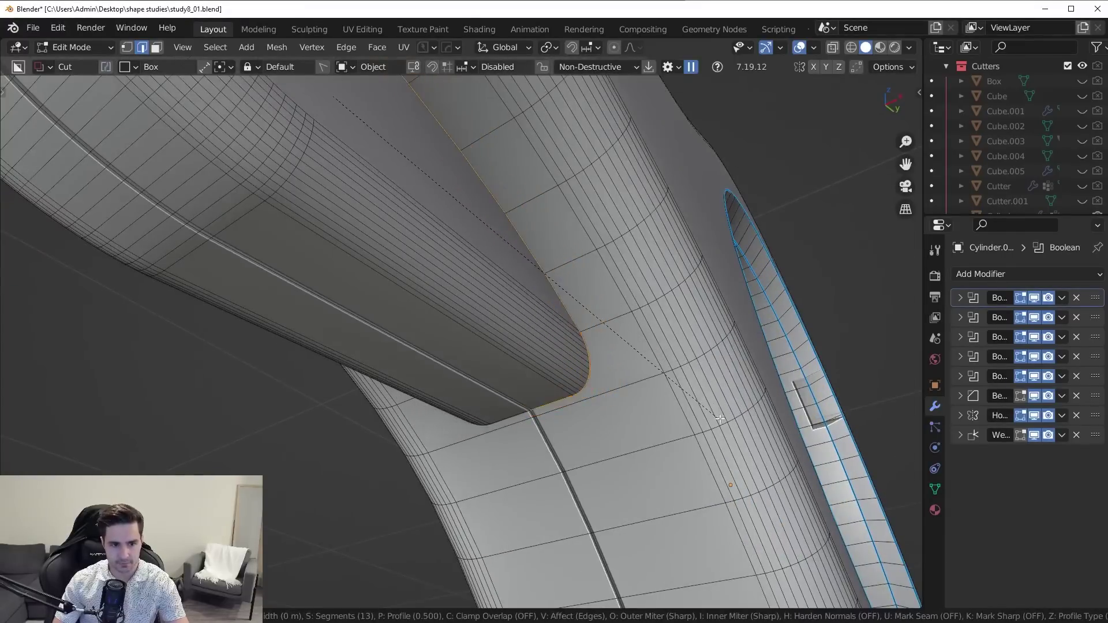
right_click(591, 403)
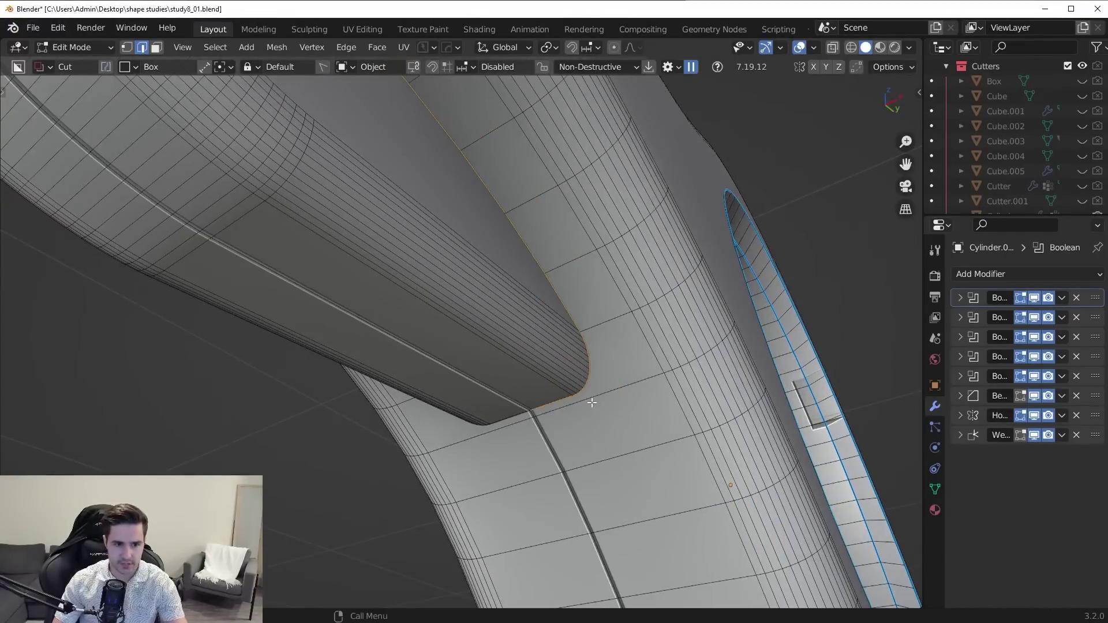
Step: Dissolve the horizontal edge below the trigger
click(592, 402)
middle_drag(593, 402, 519, 425)
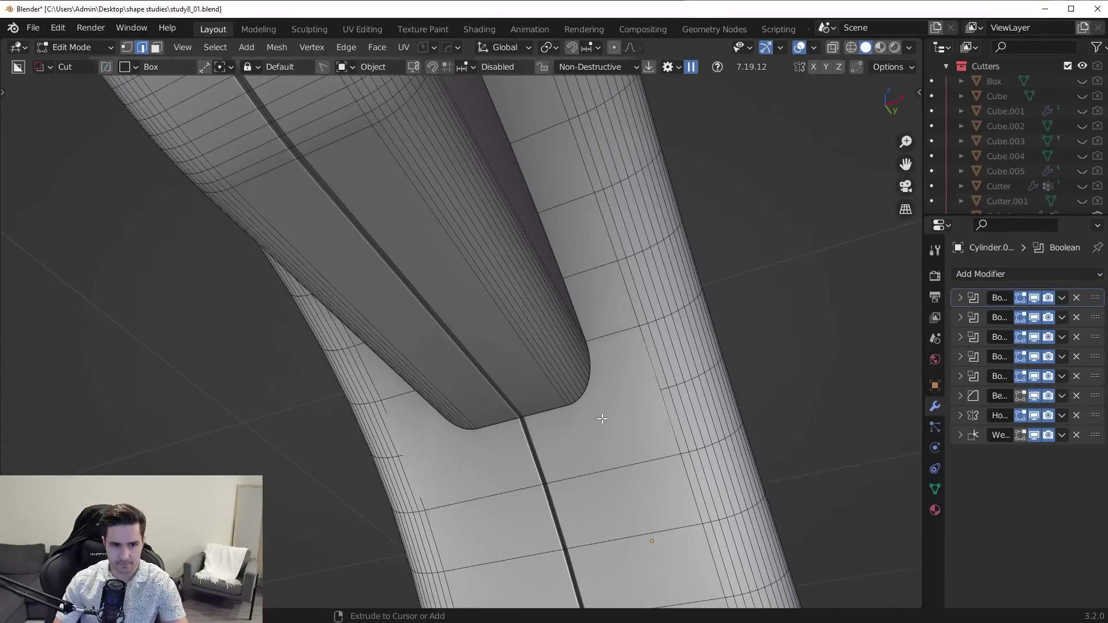
middle_drag(611, 454, 581, 380)
click(580, 380)
key(ctrl+x)
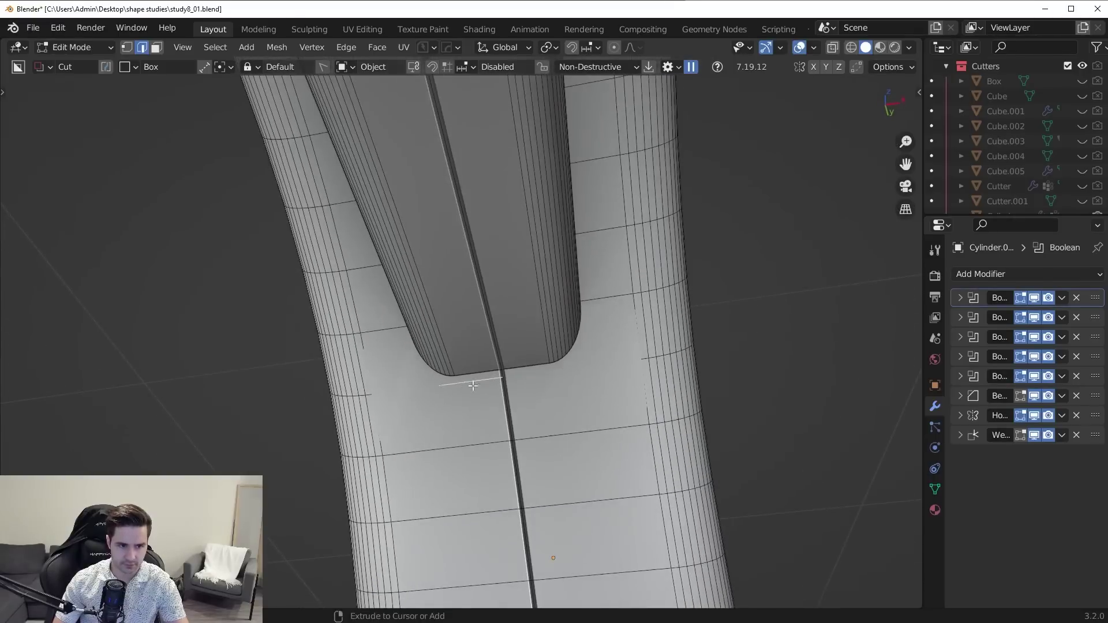
middle_drag(474, 385, 546, 374)
scroll(533, 345, up, 6)
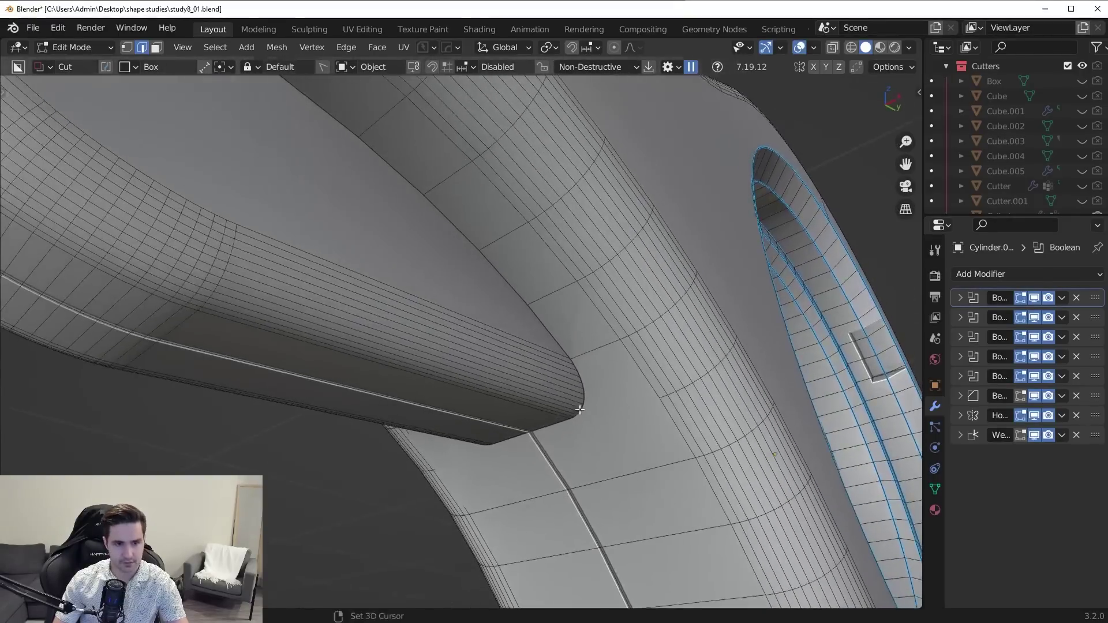
Step: Connect a main-body vertex to a vertex on the trigger's curved edge with a new edge
key(1)
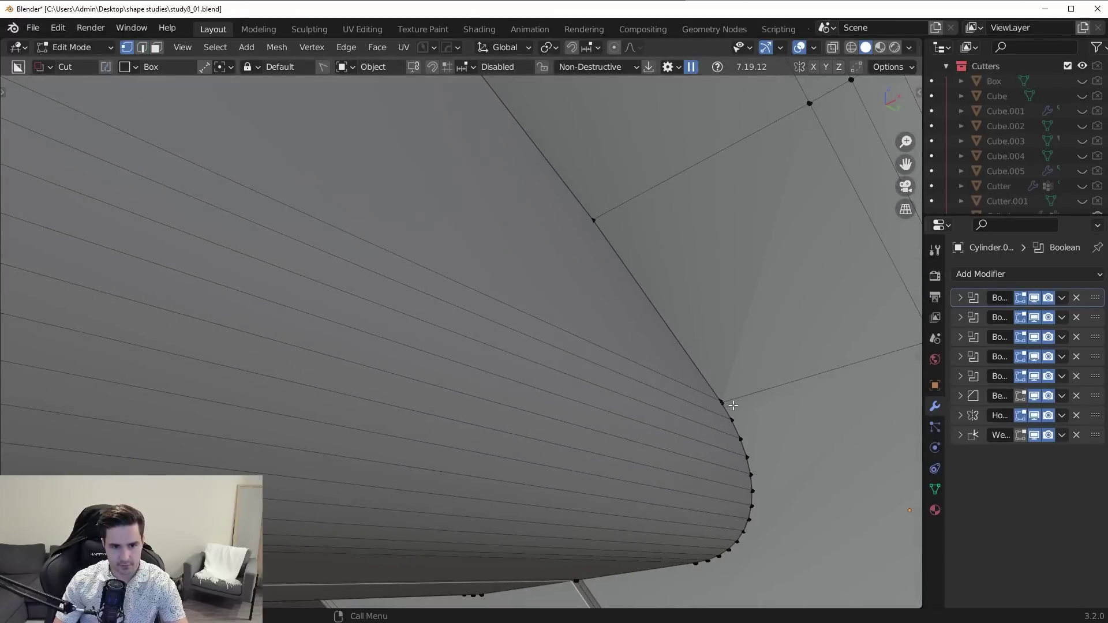
scroll(764, 401, down, 5)
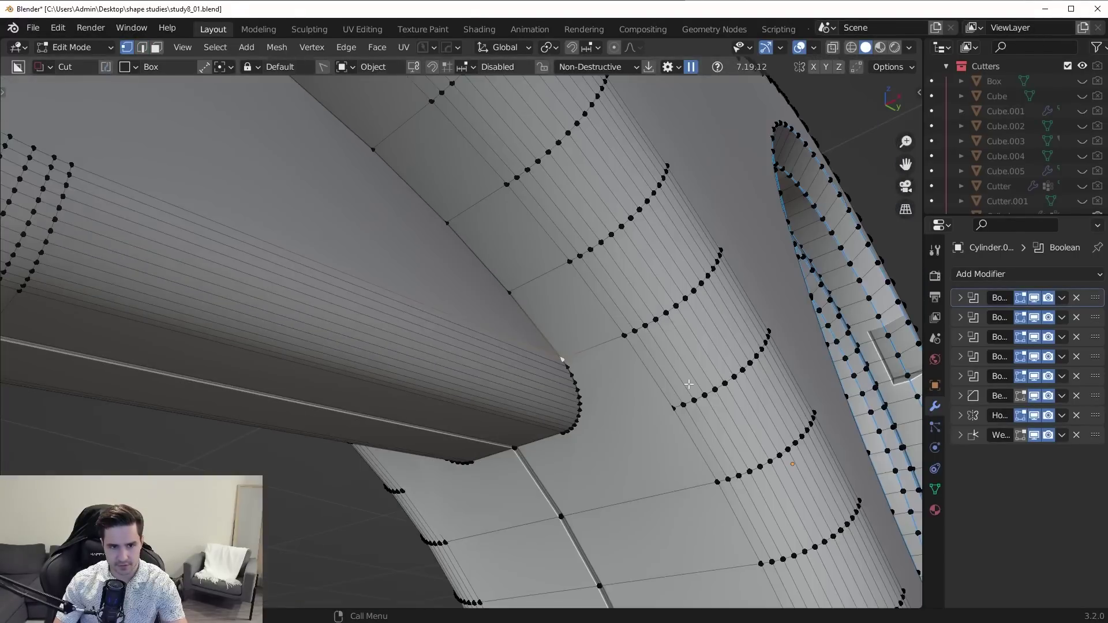
middle_drag(690, 385, 544, 289)
scroll(553, 387, up, 5)
scroll(553, 387, down, 5)
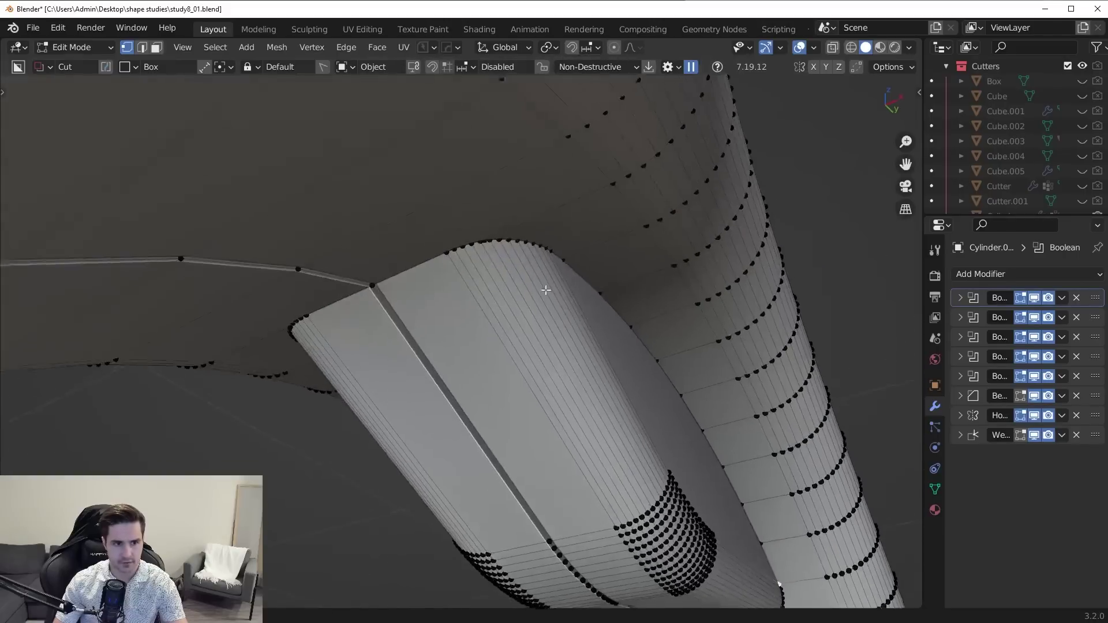
scroll(537, 254, up, 6)
shift+middle_drag(527, 252, 468, 252)
click(484, 181)
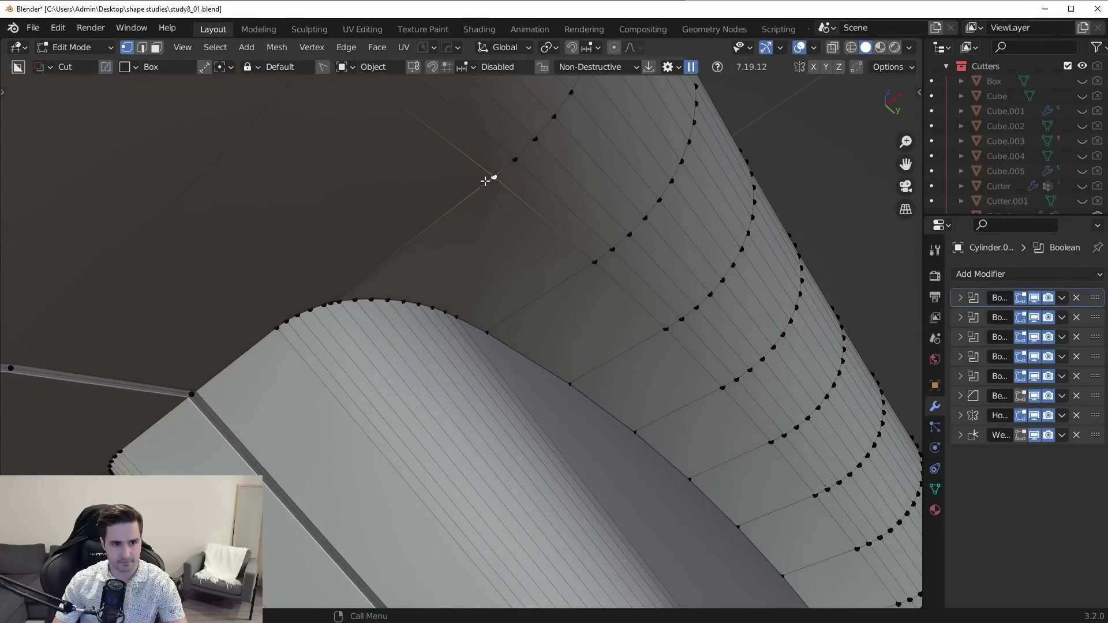
shift+click(444, 307)
key(f)
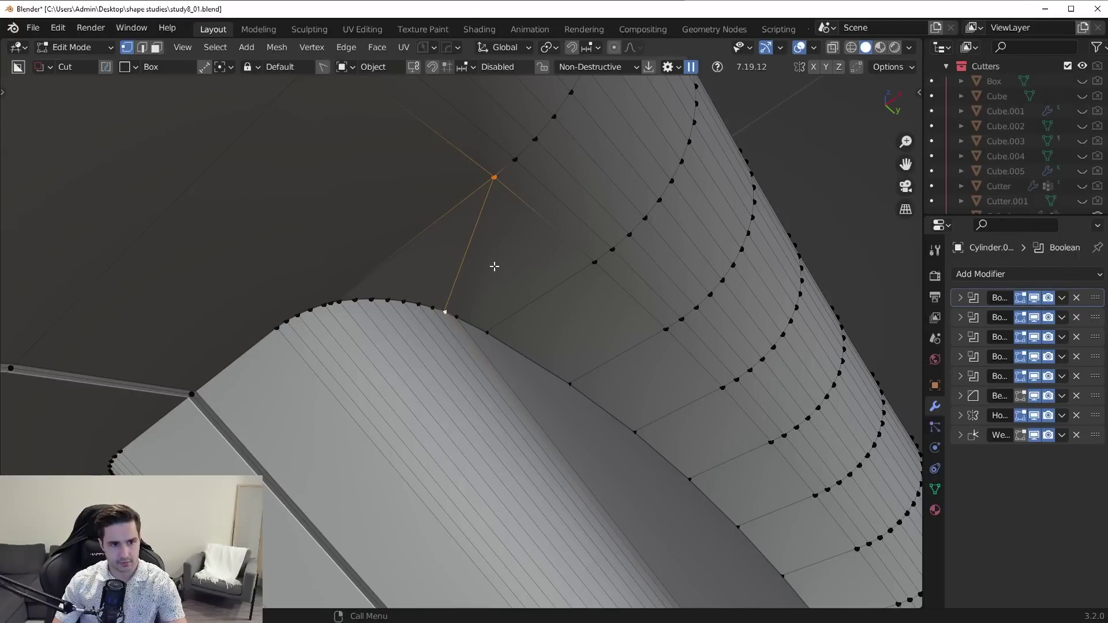
Step: Symmetrize the mesh and check the result in Object Mode
key(2)
middle_drag(519, 330, 572, 327)
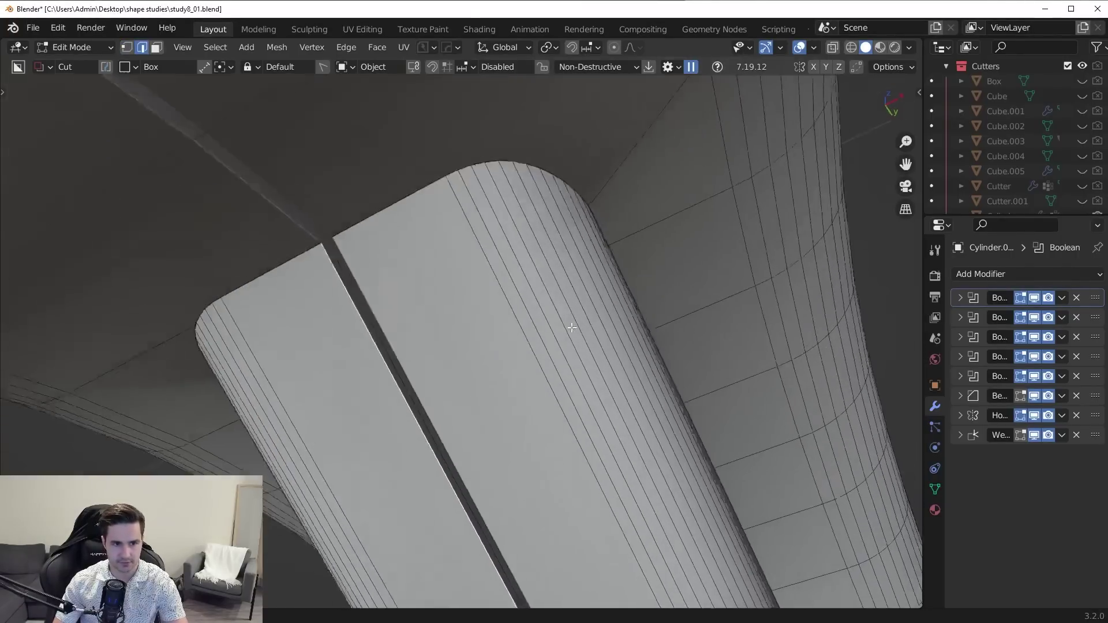
scroll(572, 328, down, 6)
key(alt+x)
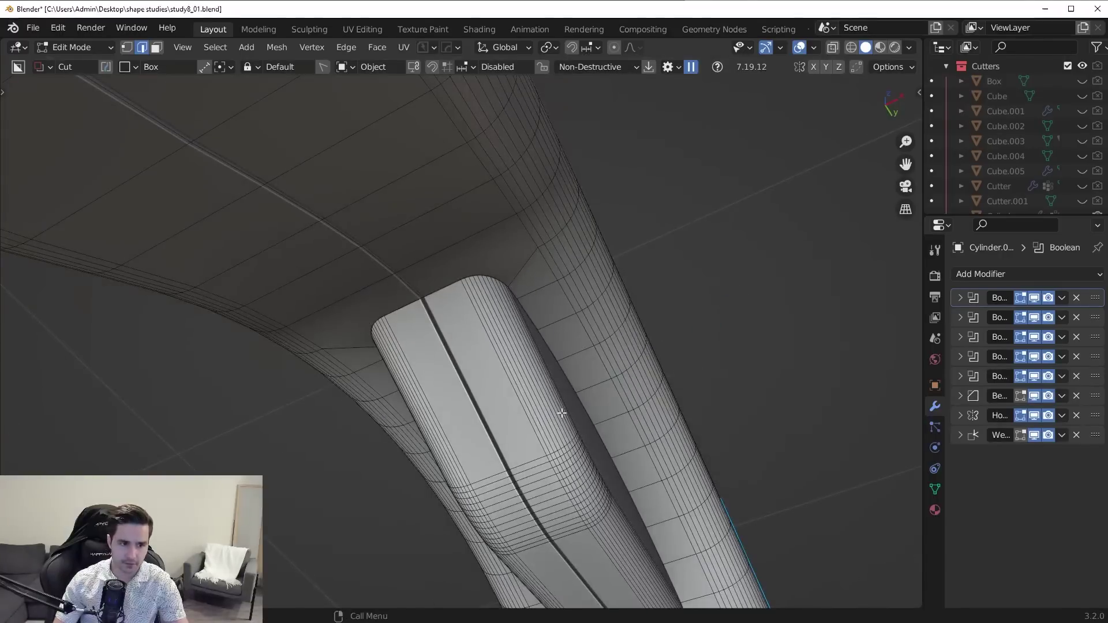
key(Tab)
mouse_move(639, 286)
middle_down()
mouse_move(595, 296)
mouse_move(621, 282)
middle_up()
shift+middle_drag(678, 392, 591, 315)
Step: Select the trigger–body boundary loop, cancel a trial bevel, and check the shading
key(Tab)
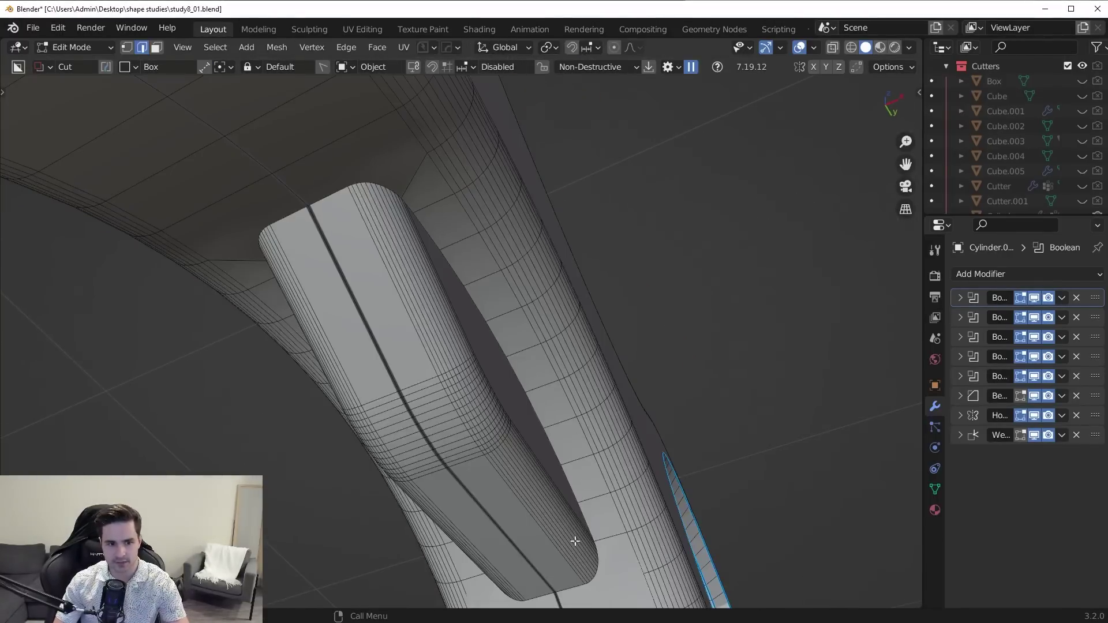
ctrl+click(507, 333)
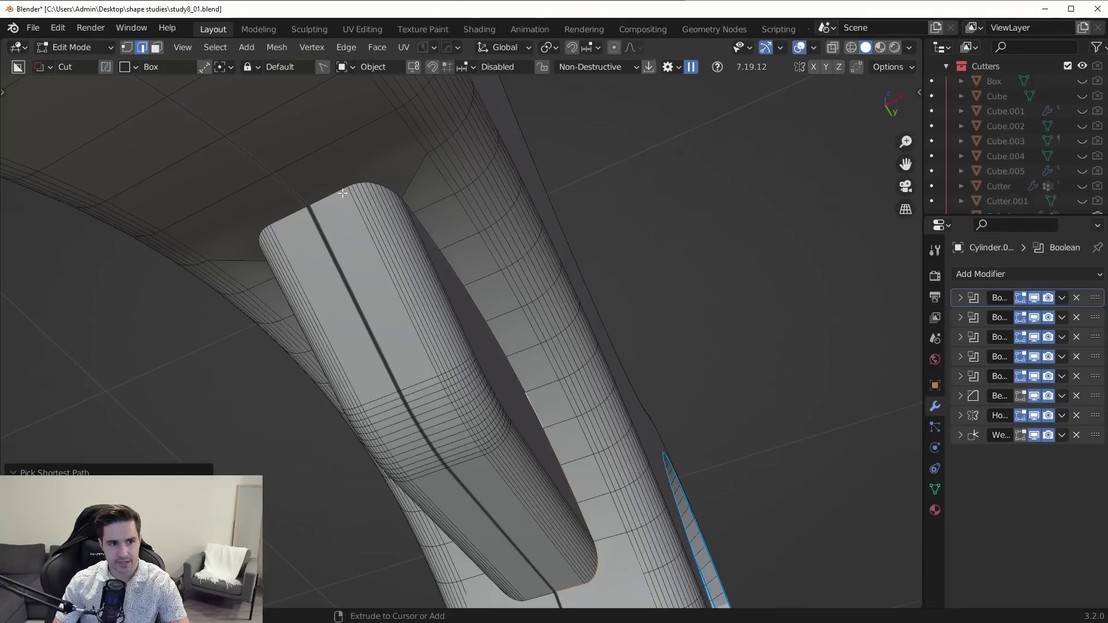
key(ctrl+b)
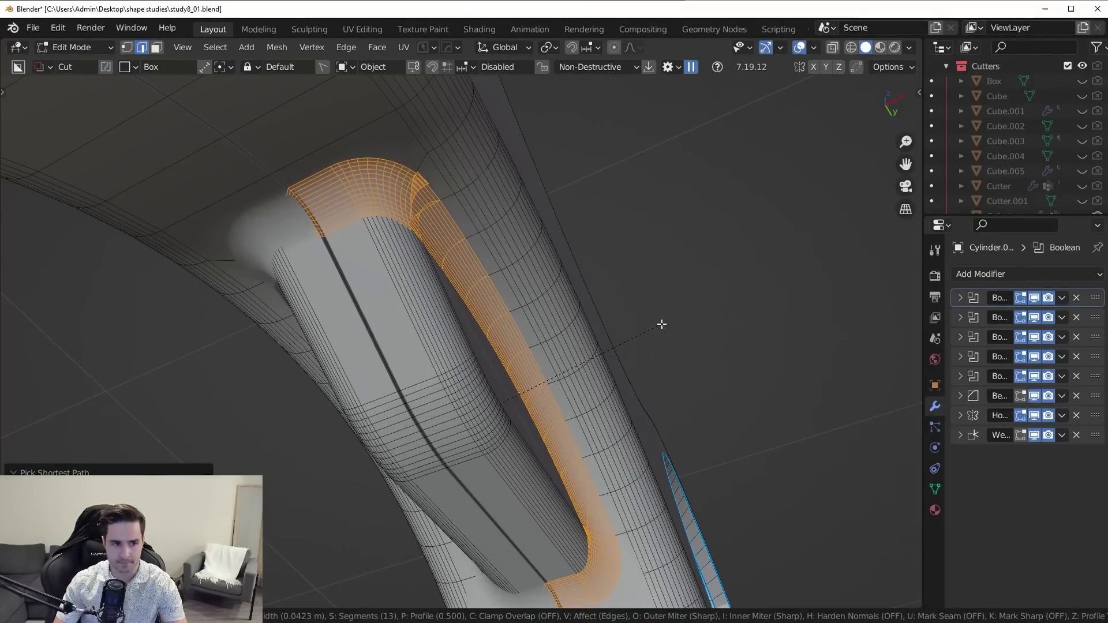
key(Escape)
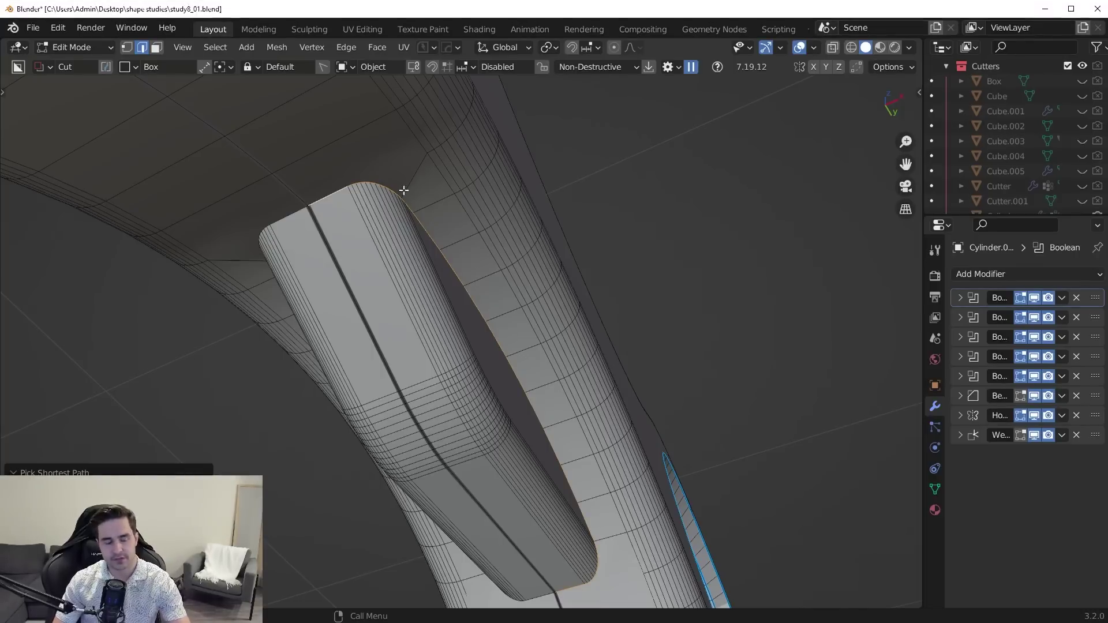
middle_drag(511, 279, 542, 248)
shift+middle_drag(554, 156, 579, 302)
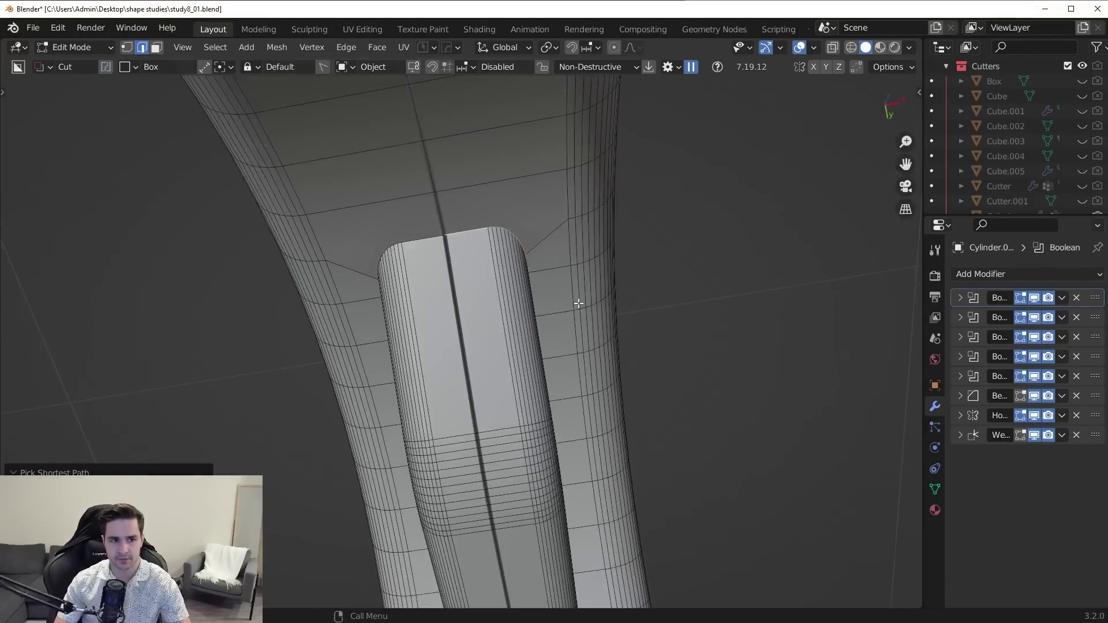
key(Tab)
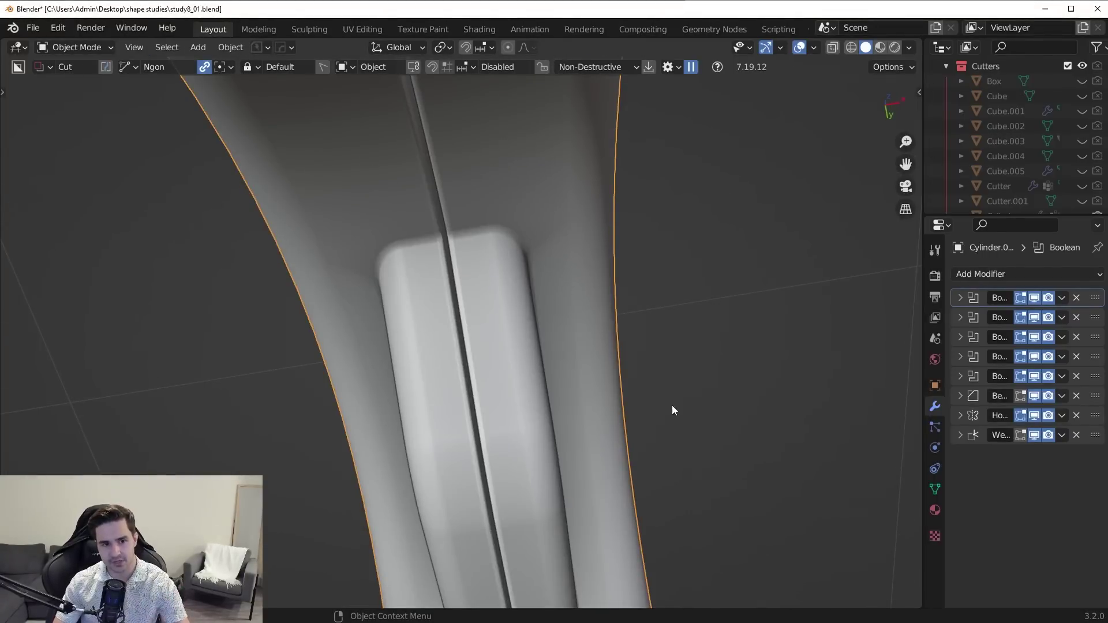
middle_drag(673, 409, 549, 351)
key(Tab)
Step: Bevel the trigger boundary loop into a 13-segment, 0.0468 m fillet
alt+click(281, 225)
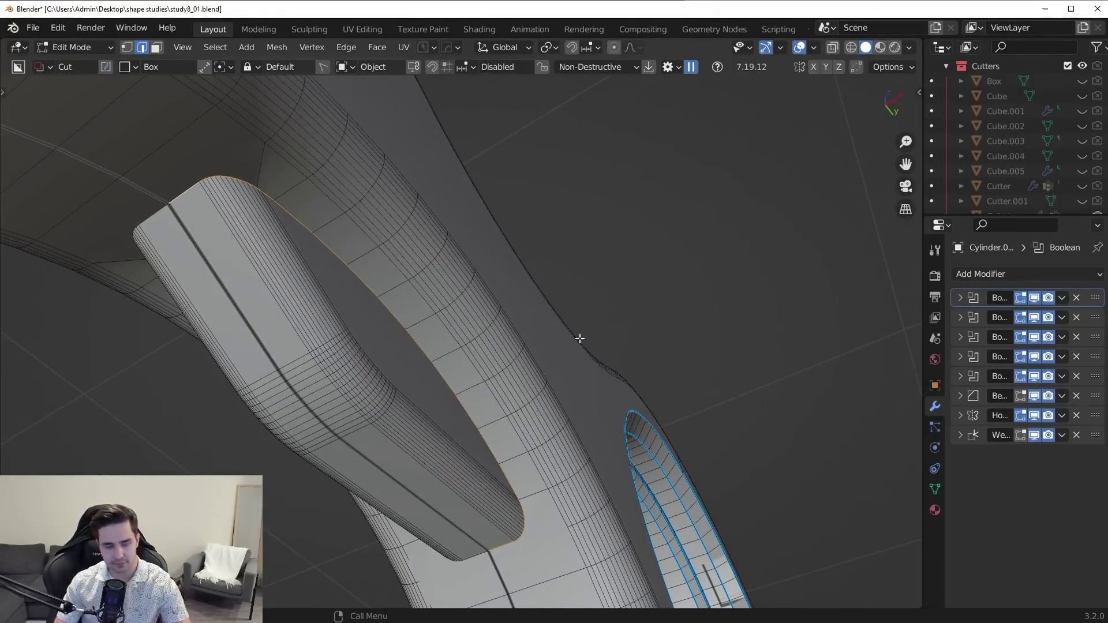
key(ctrl+b)
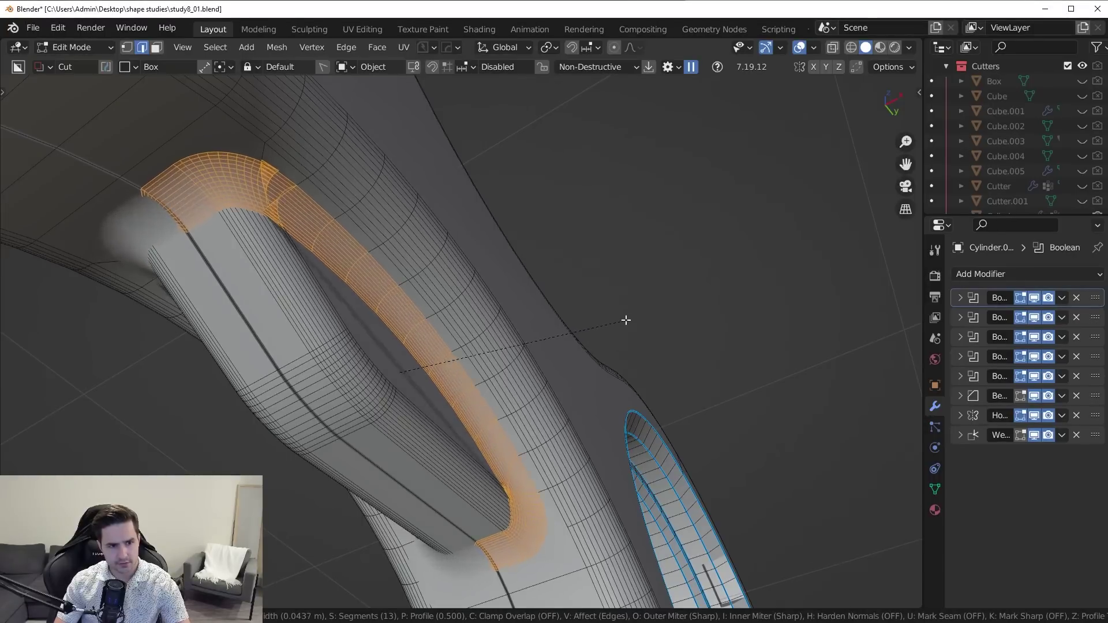
click(626, 320)
shift+middle_drag(277, 248, 613, 322)
scroll(543, 356, up, 6)
Step: Undo the fillet and pick the shortest edge path along the curve, discarding a trial bevel
key(ctrl+z)
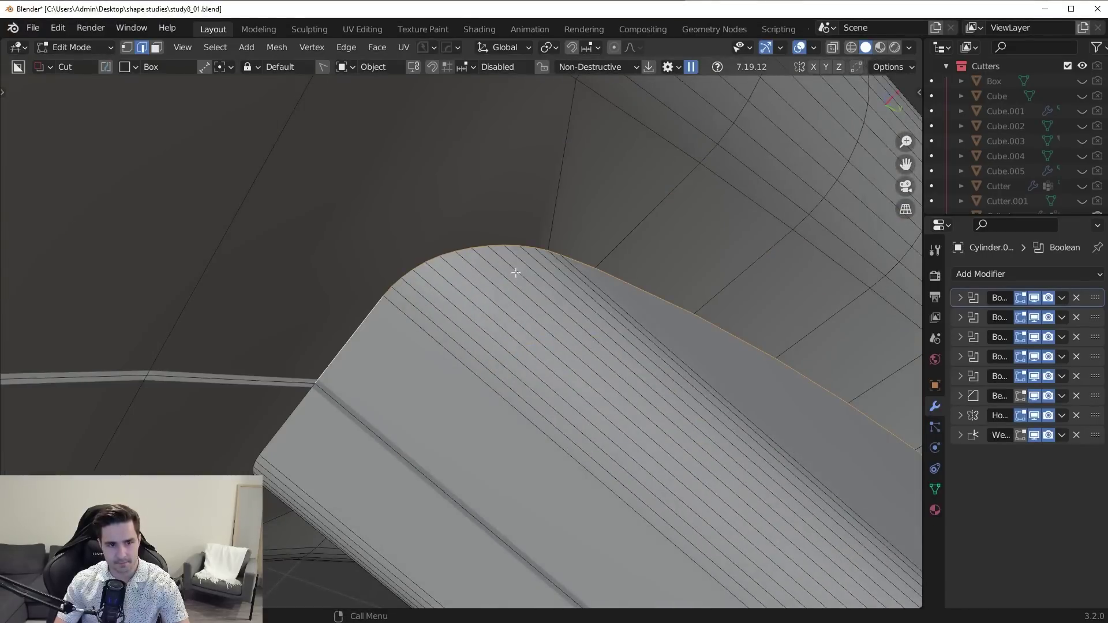
key(1)
middle_drag(579, 257, 507, 303)
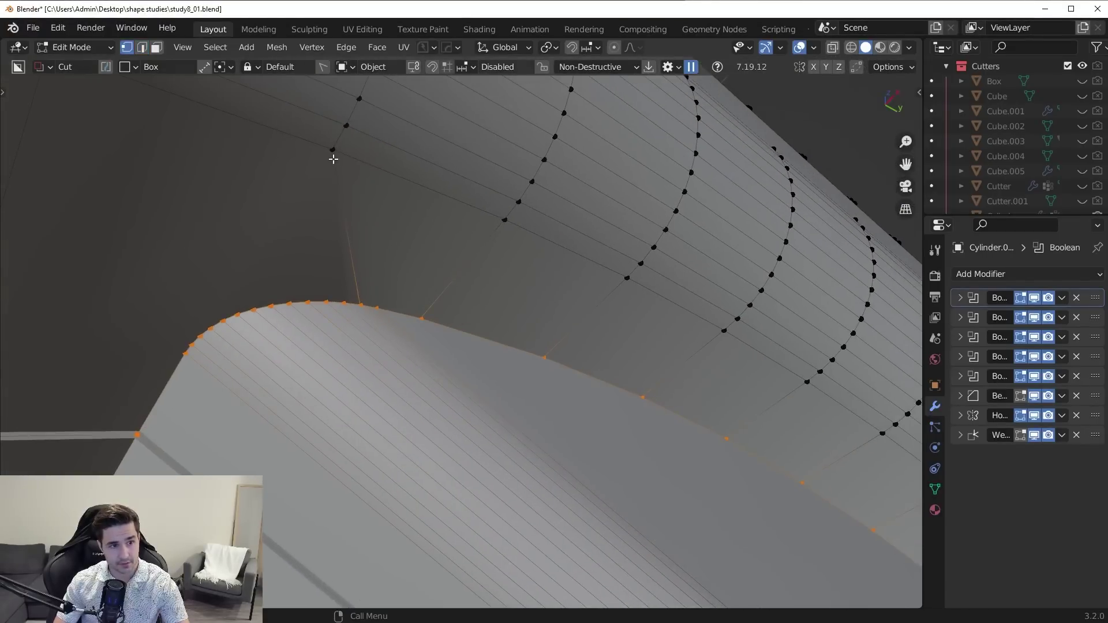
click(334, 158)
click(308, 301)
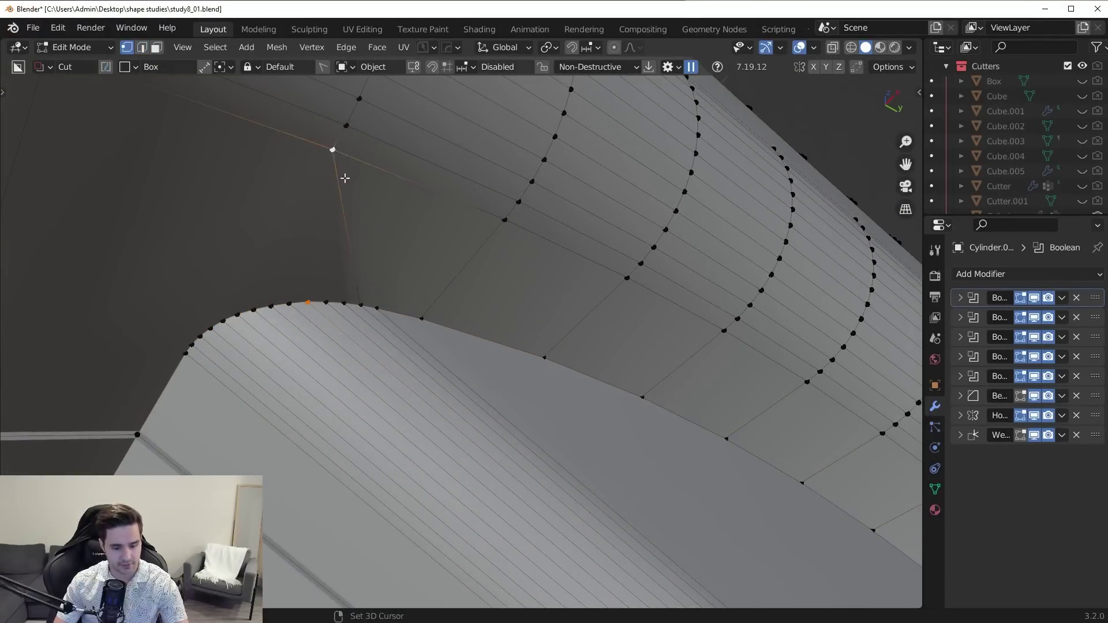
key(2)
middle_drag(451, 317, 310, 333)
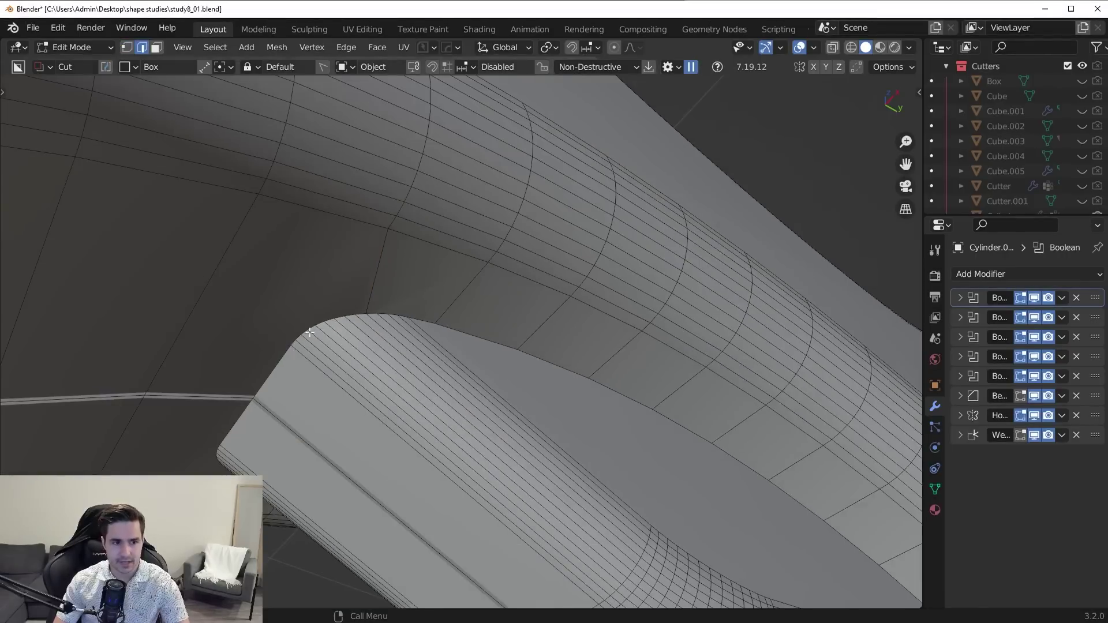
ctrl+click(472, 344)
middle_drag(472, 344, 604, 396)
key(ctrl+b)
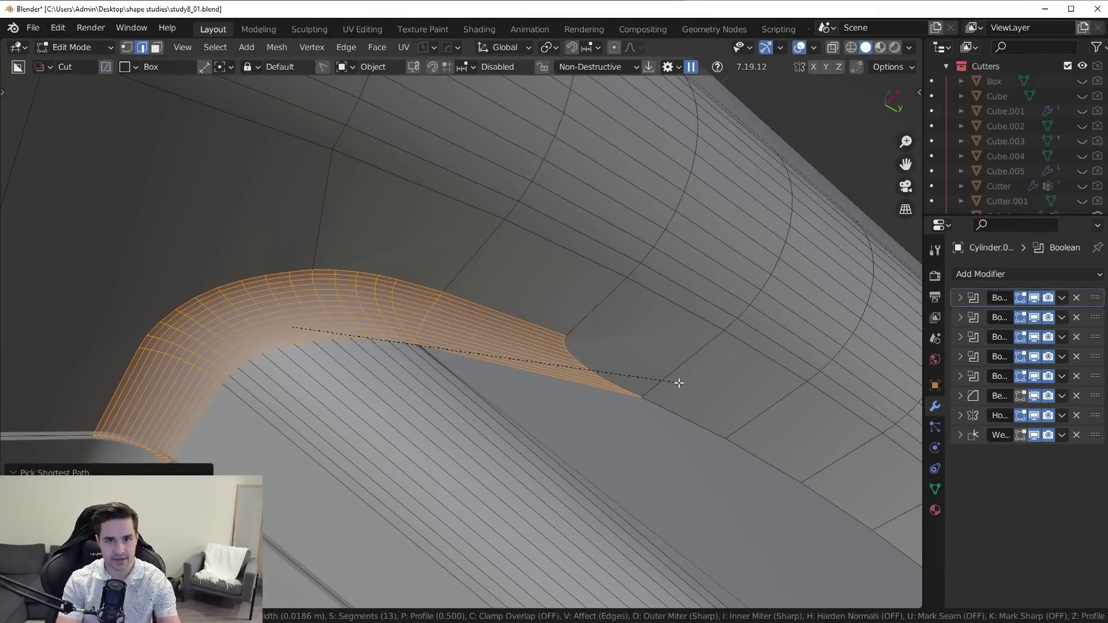
key(Escape)
Step: Select the single connecting edge, then the adjacent face on the main body
key(Tab)
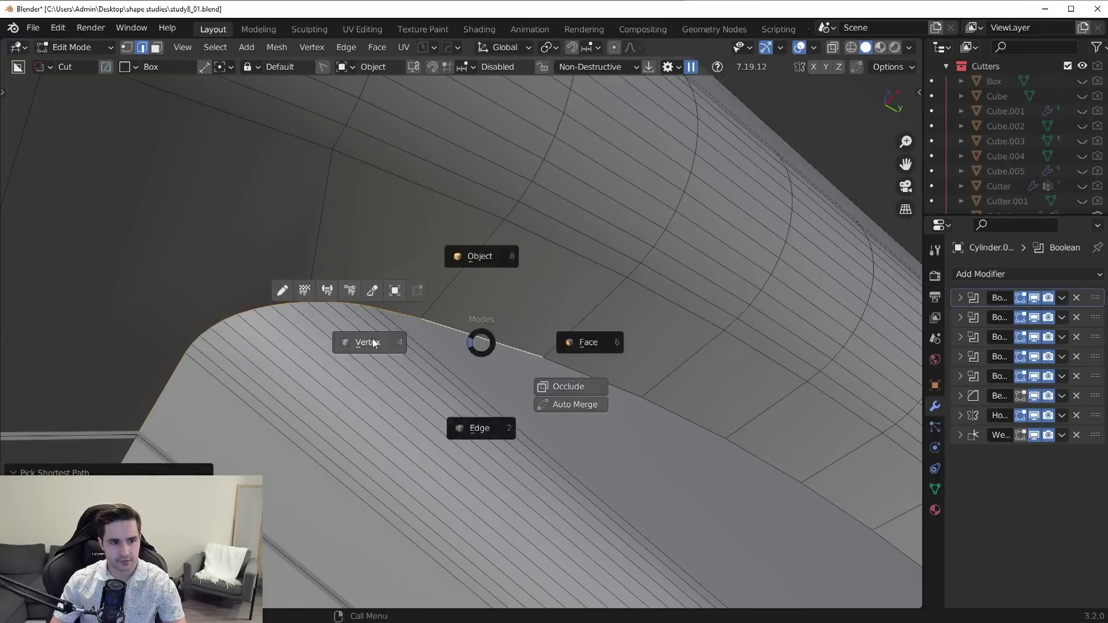
click(373, 343)
key(2)
click(444, 293)
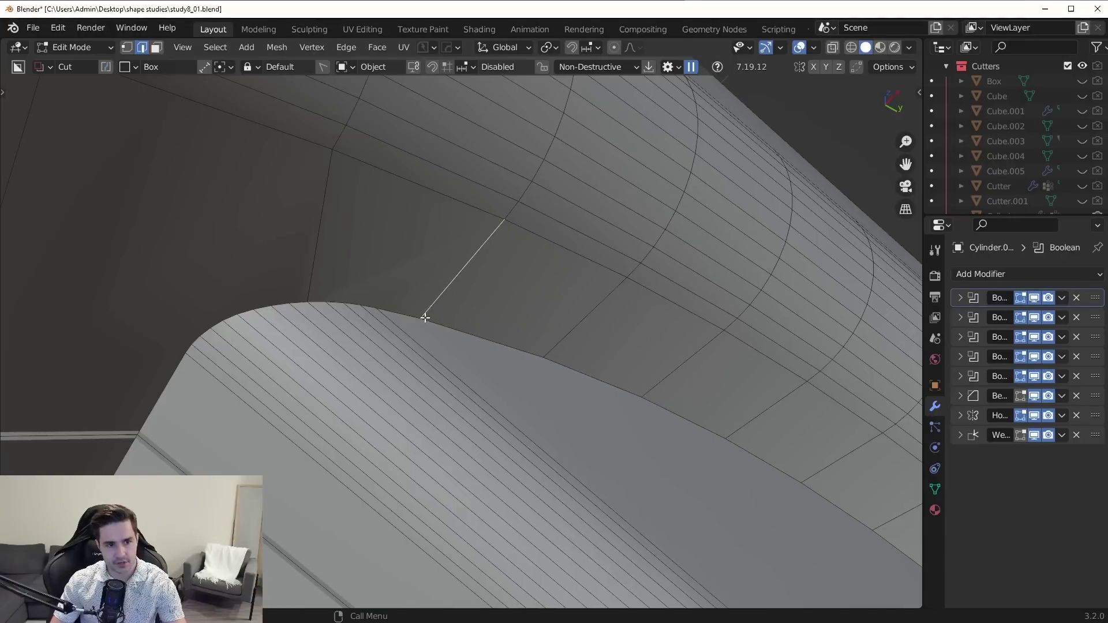
key(Tab)
click(538, 346)
click(453, 331)
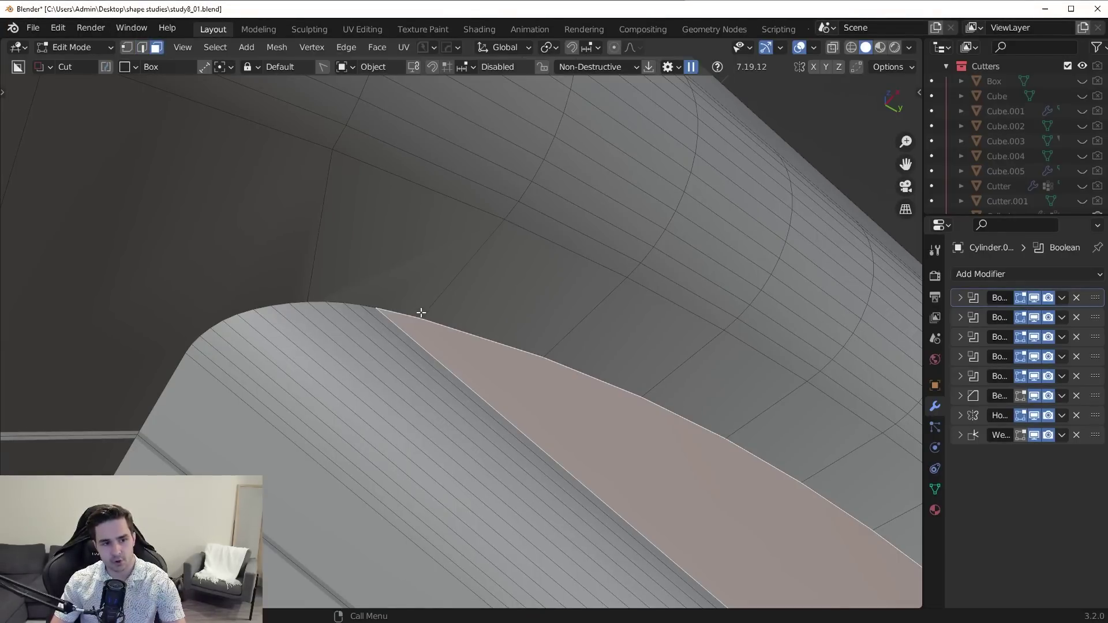
Step: Select the trigger boundary edge path and cancel a trial bevel on it
key(2)
click(159, 364)
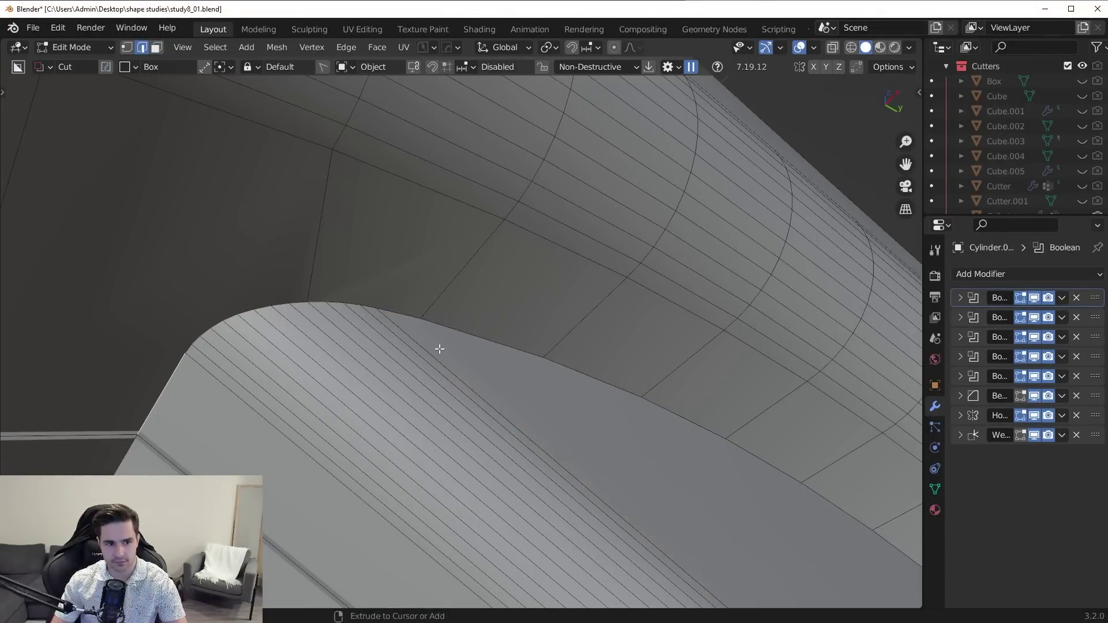
ctrl+click(589, 365)
key(ctrl+b)
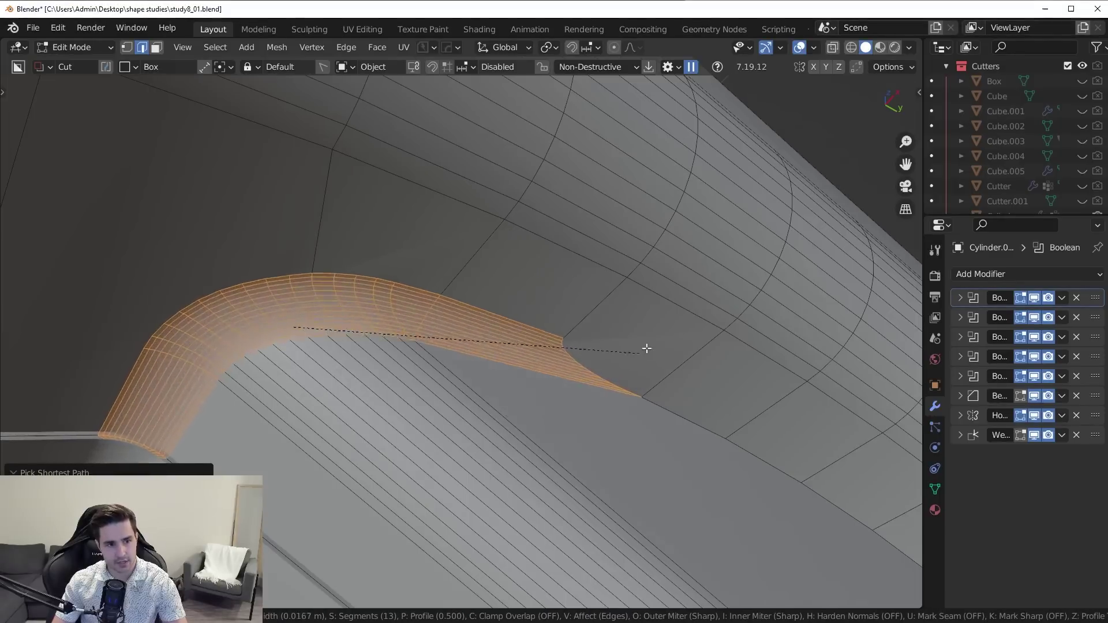
right_click(653, 332)
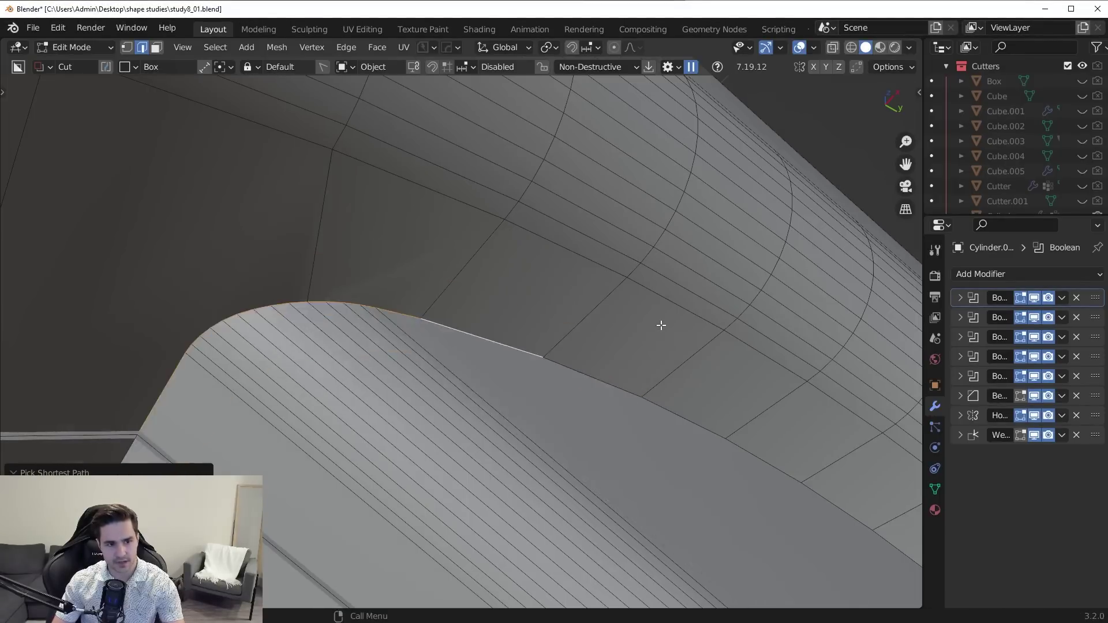
Step: Slide the boundary vertex along its edge and knife-cut a new edge across the body face
key(ctrl+Tab)
click(427, 355)
click(423, 320)
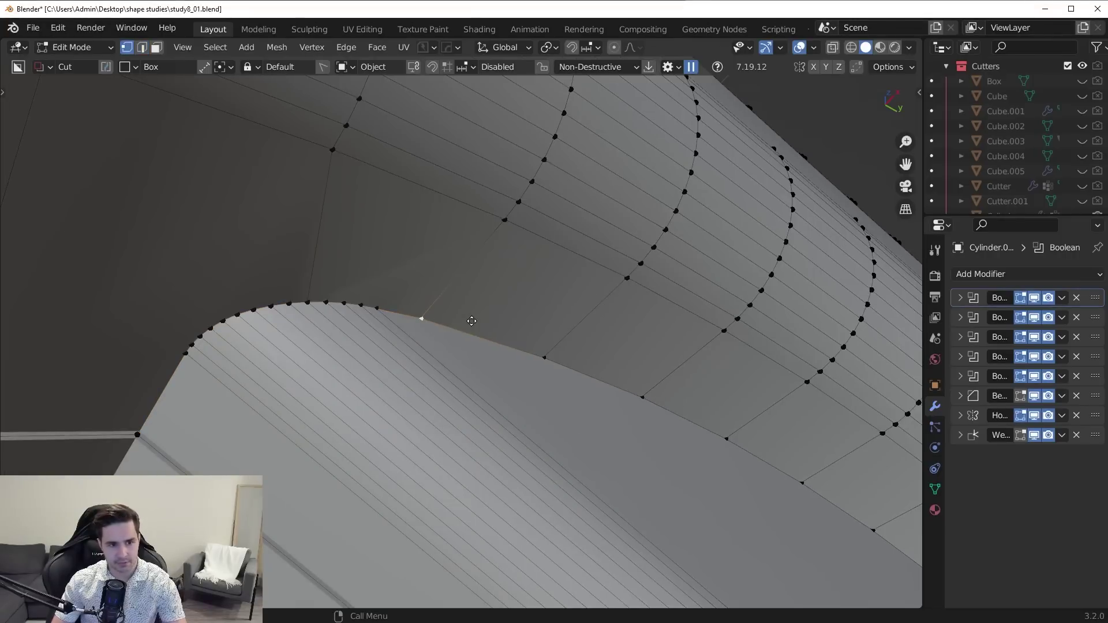
key(shift+v)
click(493, 320)
key(k)
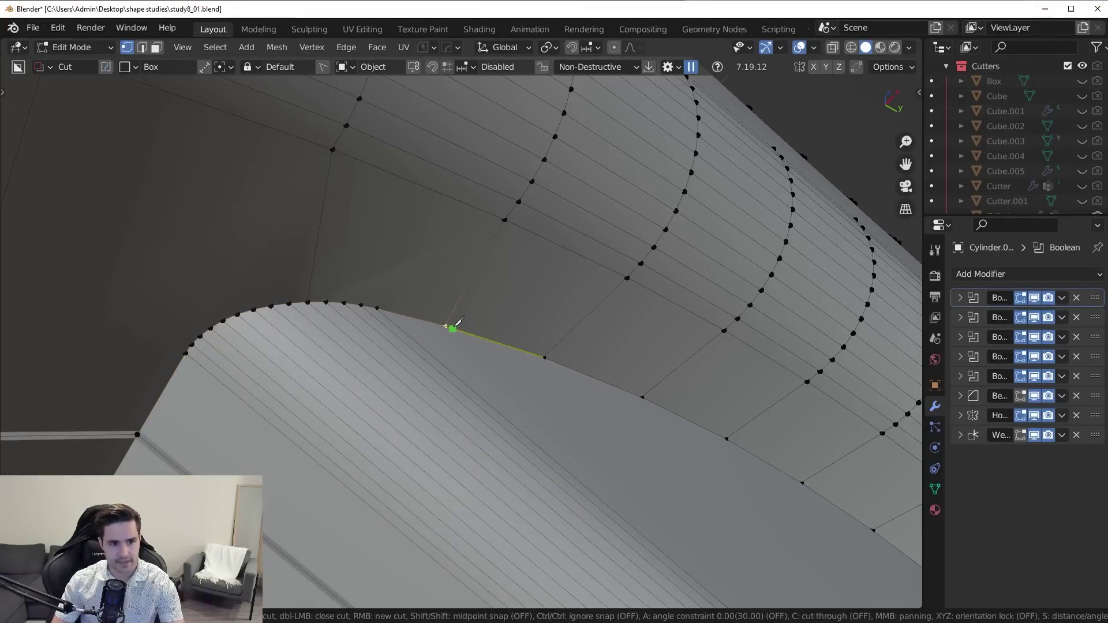
click(444, 327)
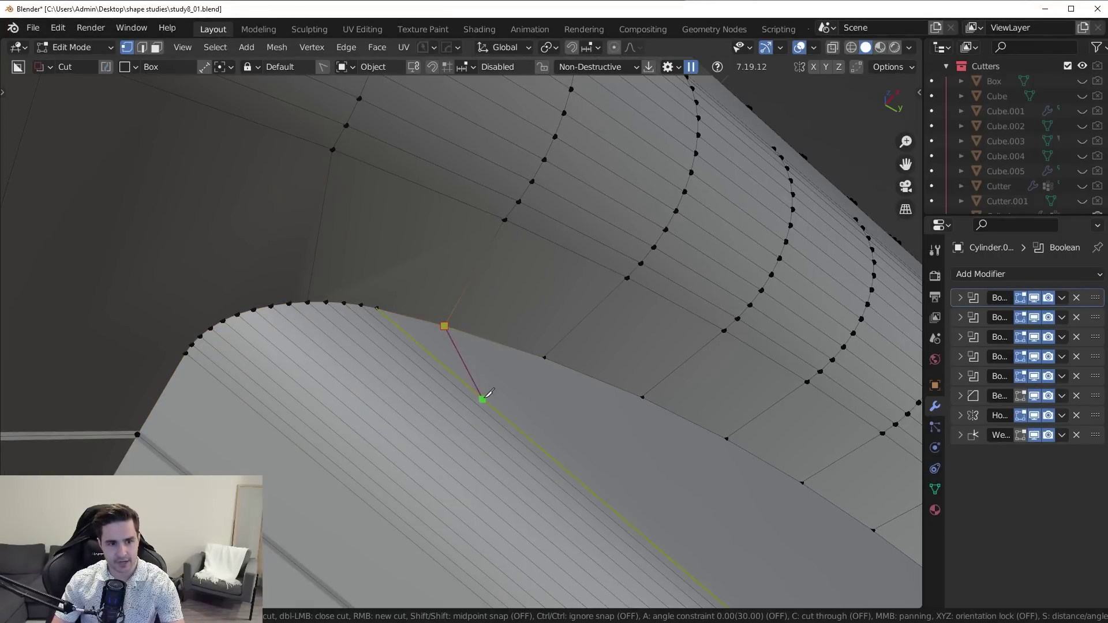
key(space)
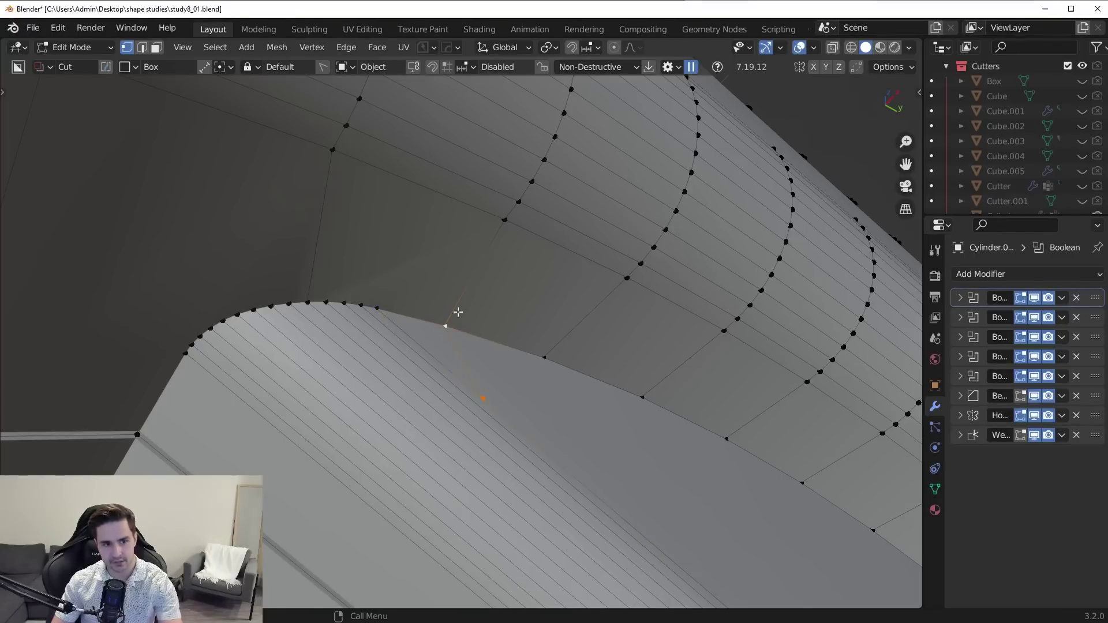
Step: Select the seam edge path and preview a 13-segment, 0.0177 m bevel
key(Tab)
click(433, 306)
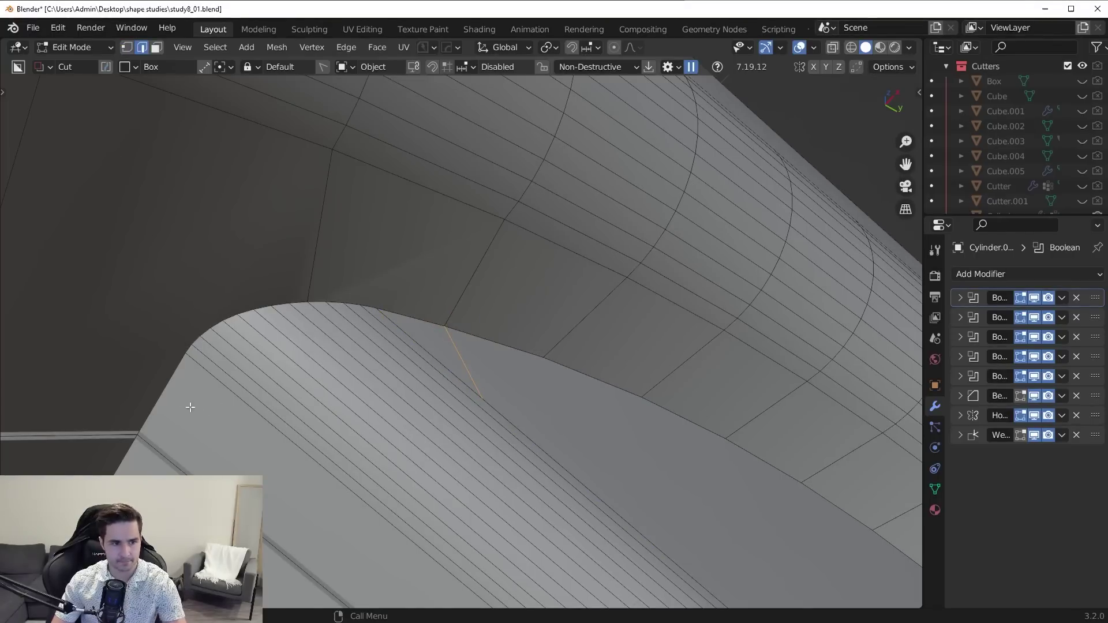
ctrl+click(480, 335)
key(ctrl+b)
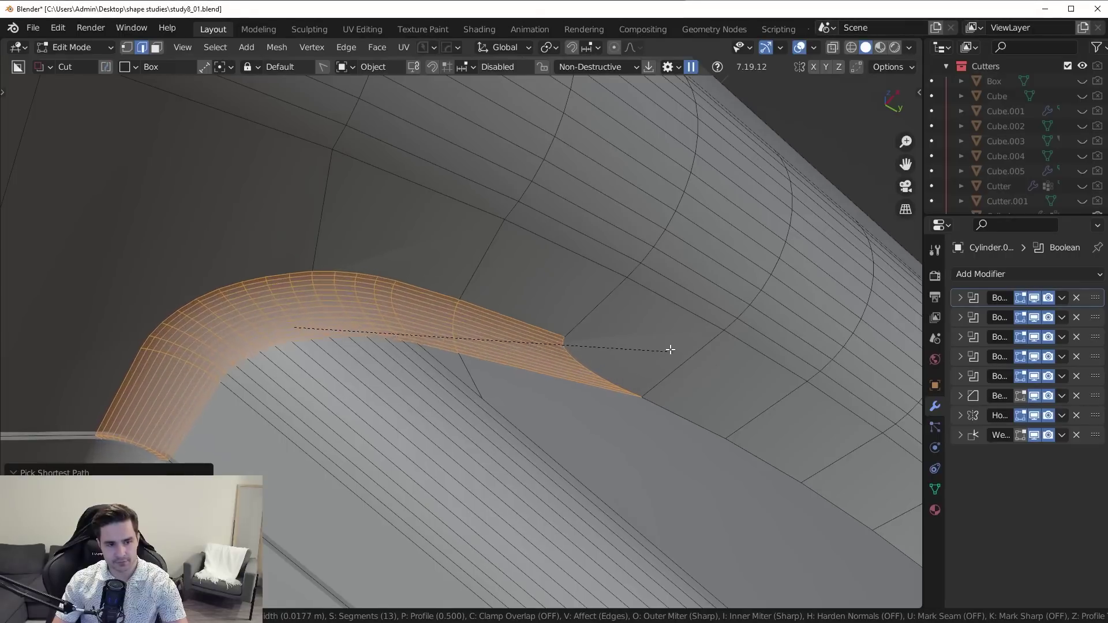
Step: Confirm the first seam fillet, then discard a trial fillet on the other seam
click(698, 320)
middle_drag(698, 320, 671, 413)
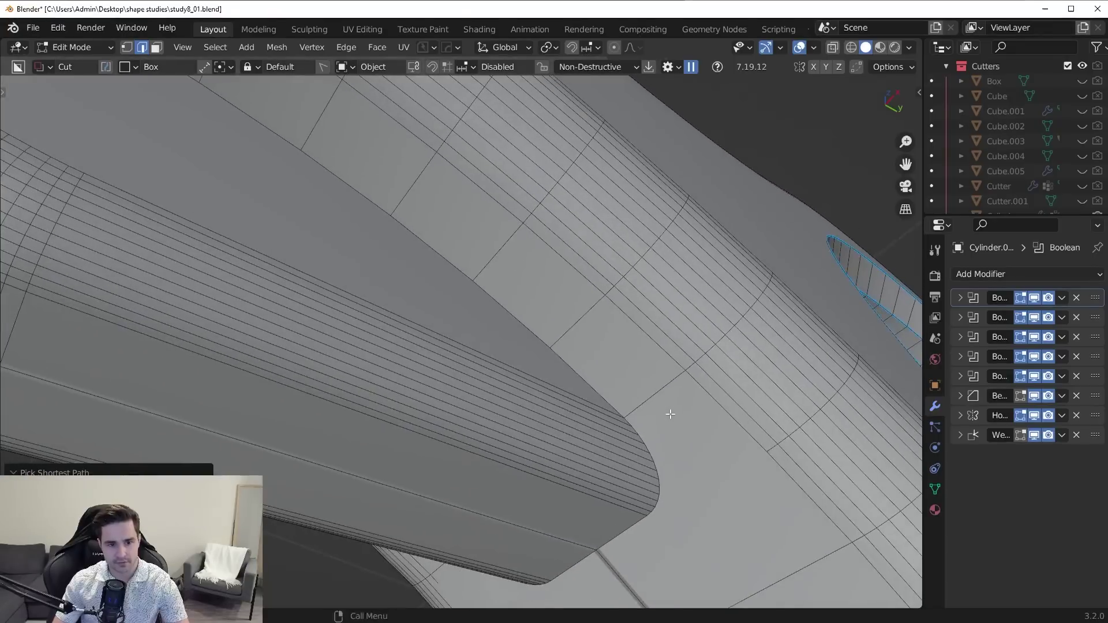
alt+click(525, 326)
key(ctrl+b)
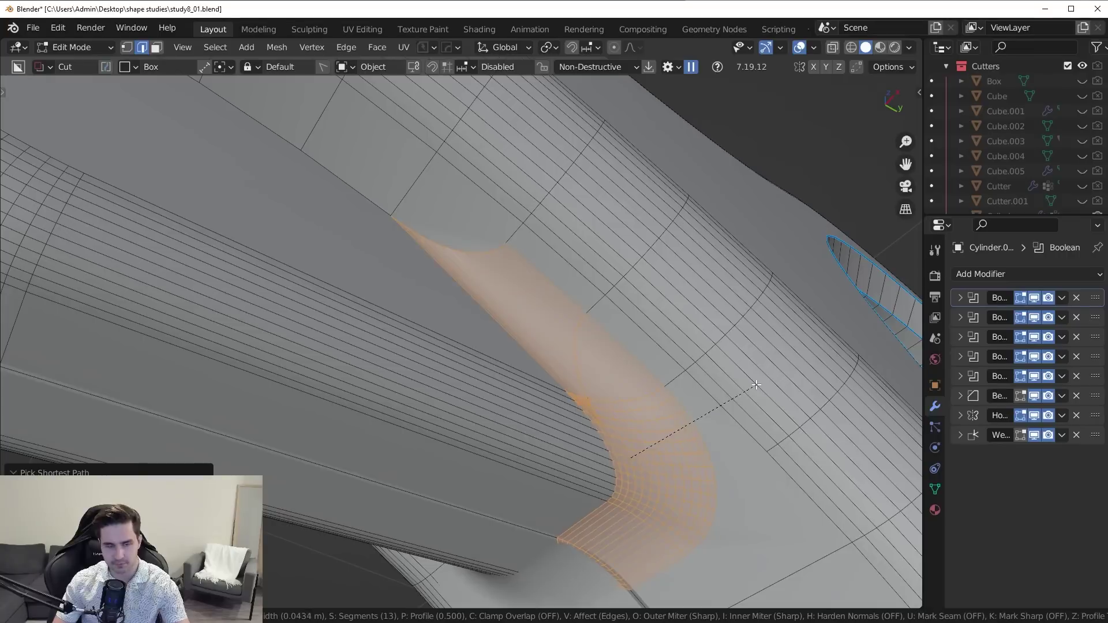
key(Escape)
Step: Knife-cut a new edge joining the trigger's curved edge to the body face
key(1)
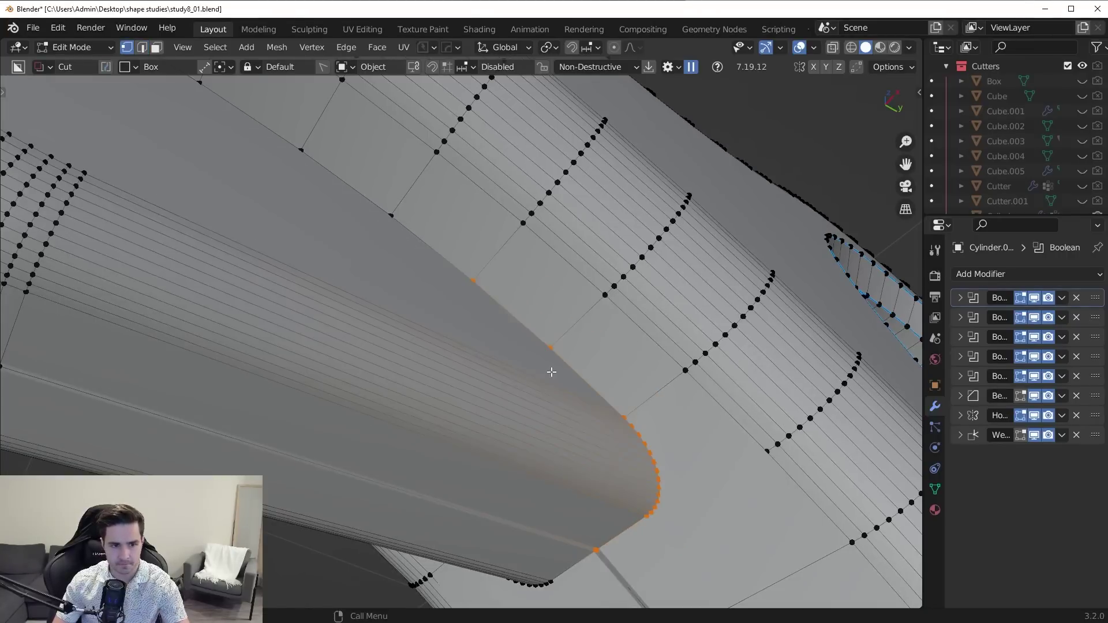
key(k)
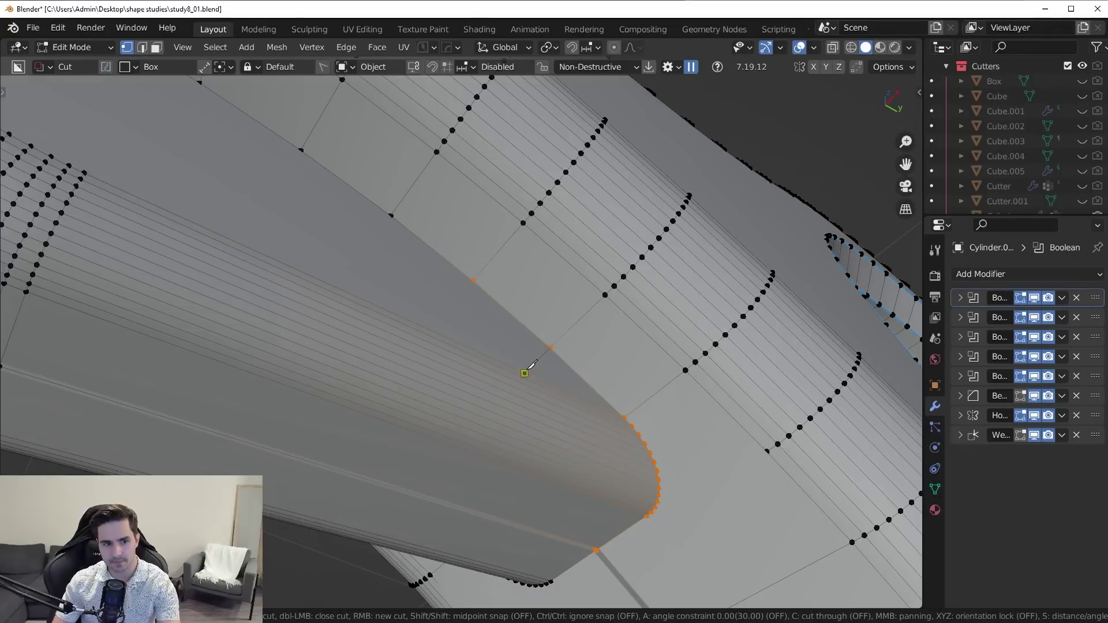
key(space)
Step: Select the other seam's edge path and fillet it wide at about 0.071 m
key(Tab)
click(612, 526)
click(622, 522)
ctrl+click(524, 329)
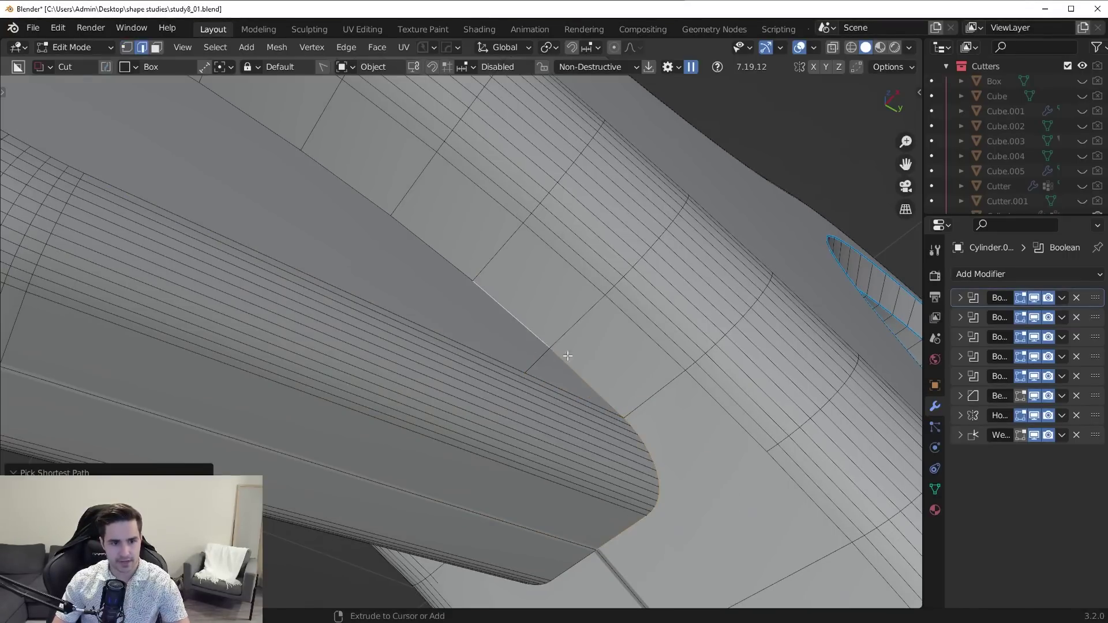
key(ctrl+b)
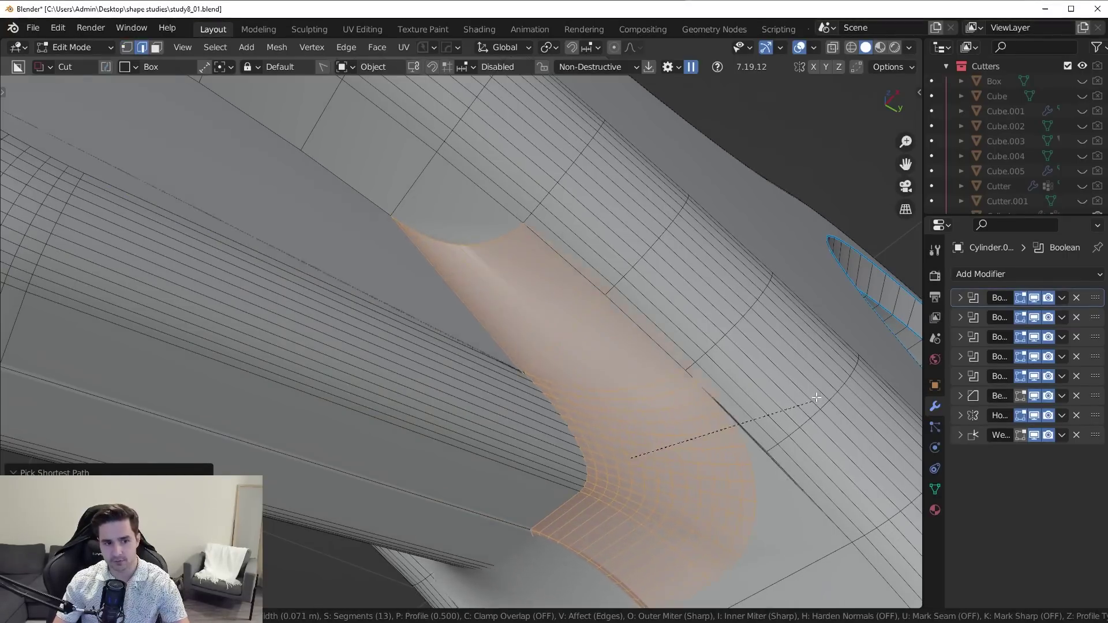
click(817, 397)
middle_drag(816, 398, 545, 459)
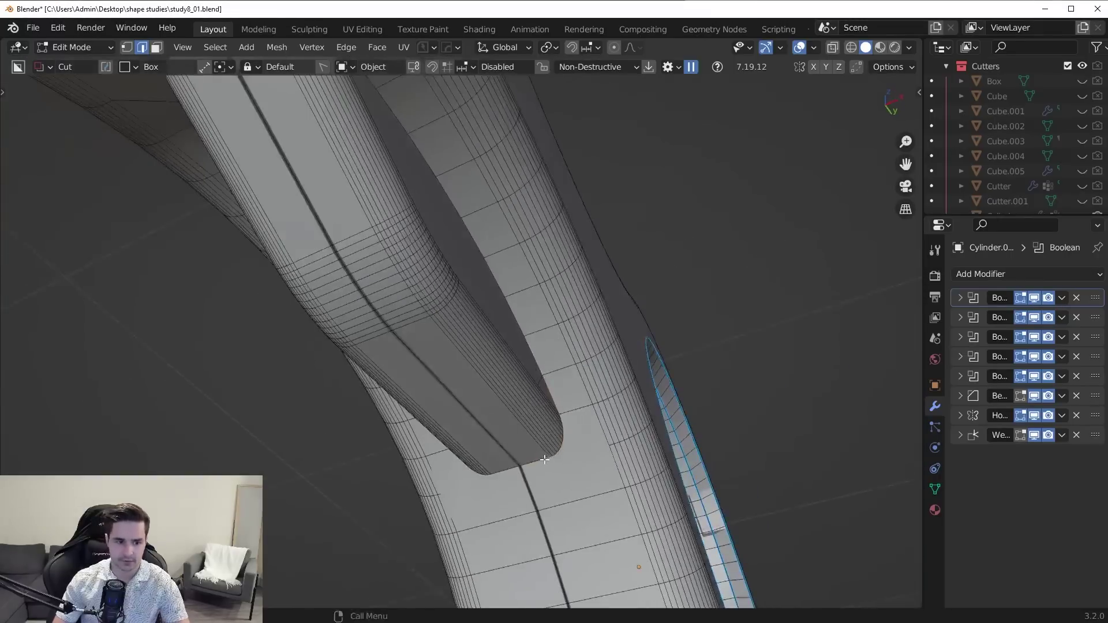
Step: Bevel the trigger's junction loop into a wide 13-segment, 0.0526 m fillet
ctrl+click(540, 359)
middle_drag(540, 359, 571, 416)
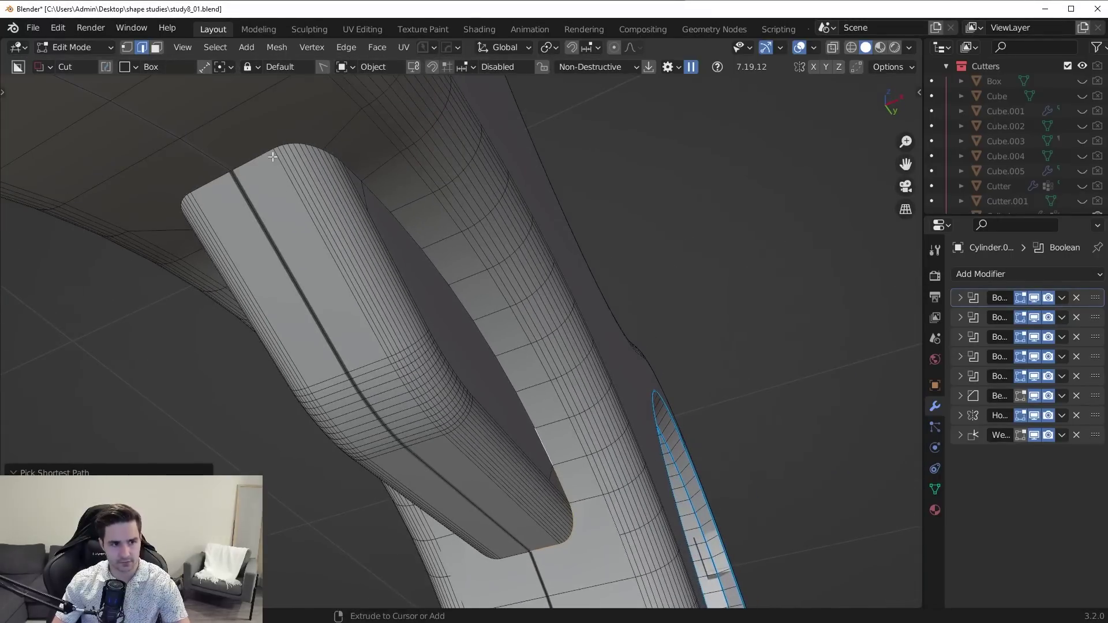
key(ctrl+b)
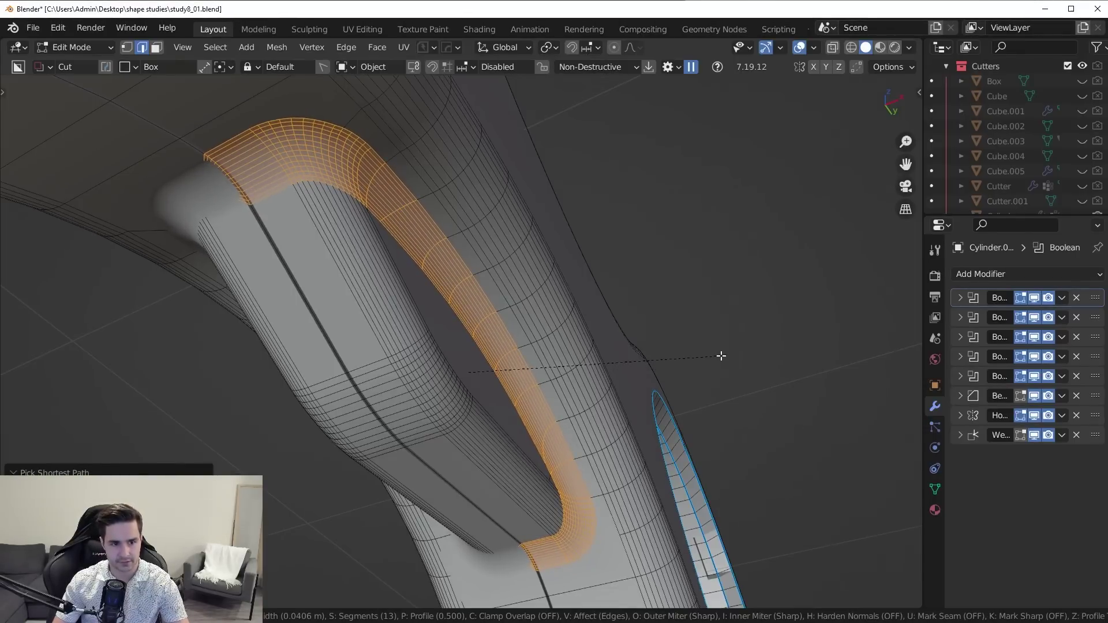
click(720, 356)
key(Tab)
middle_drag(720, 357, 598, 352)
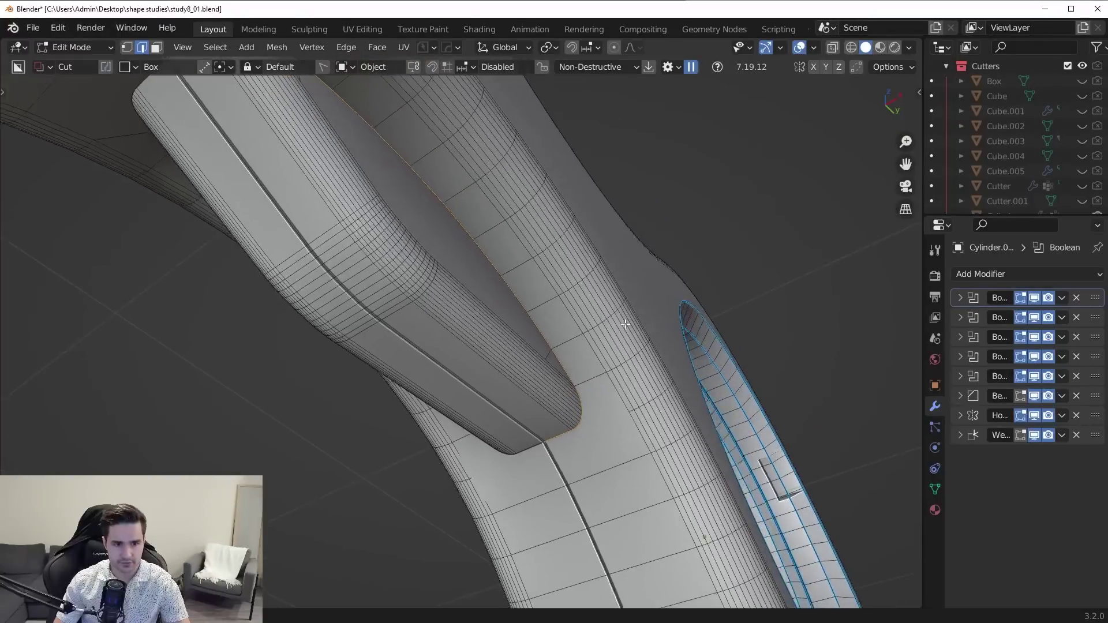
Step: Trial-bevel the loop along the trigger's long side, toggling Loop Slide off and on to compare
middle_drag(625, 325, 565, 363)
key(ctrl+b)
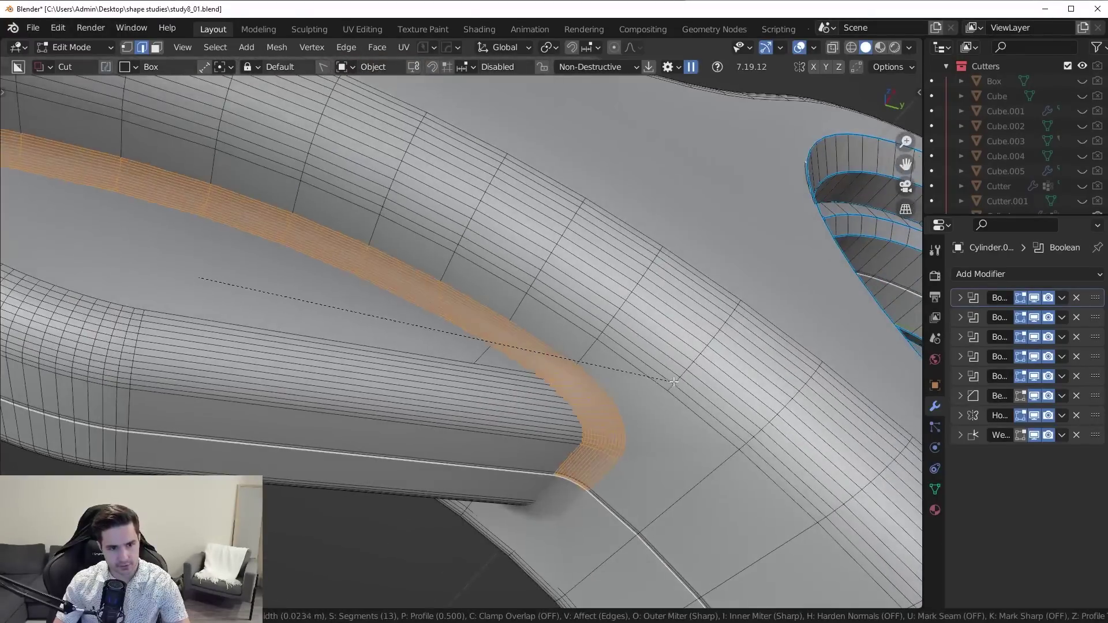
click(703, 381)
click(119, 465)
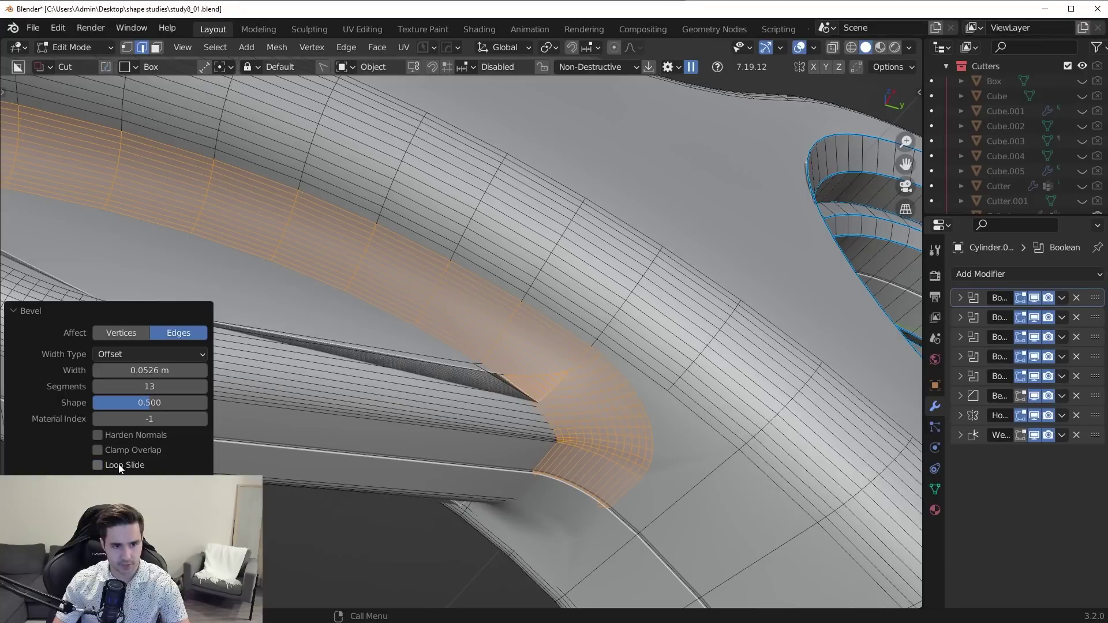
click(119, 465)
click(134, 464)
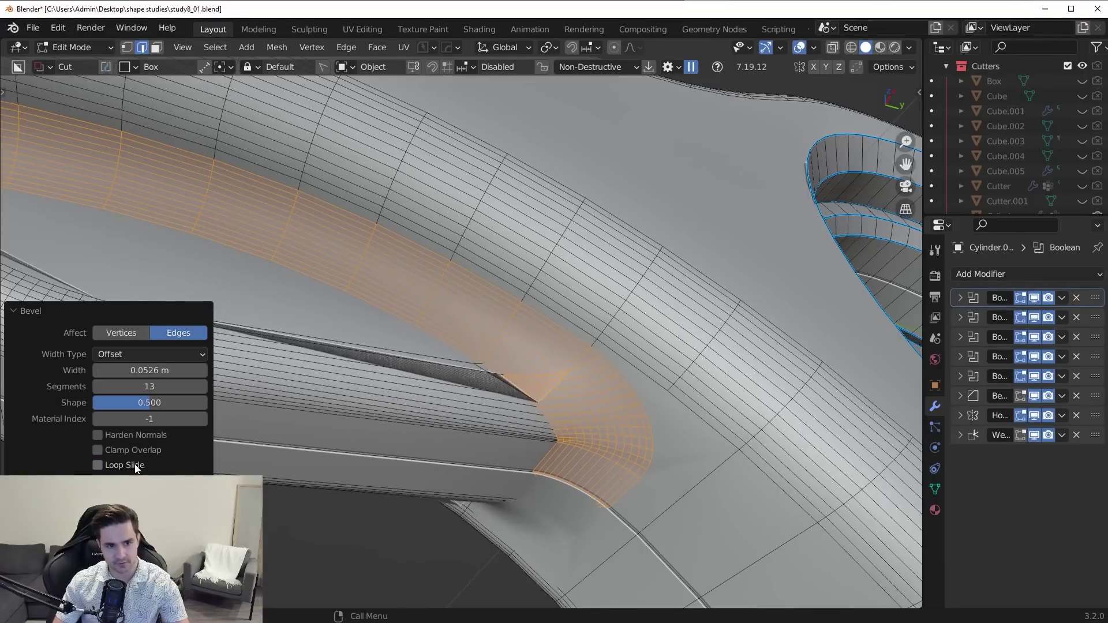
click(134, 464)
scroll(462, 416, up, 2)
scroll(583, 404, down, 2)
middle_drag(583, 404, 620, 411)
Step: Undo the second fillet and knife-cut a new edge from the junction edge to the lower edge
key(ctrl+z)
key(Tab)
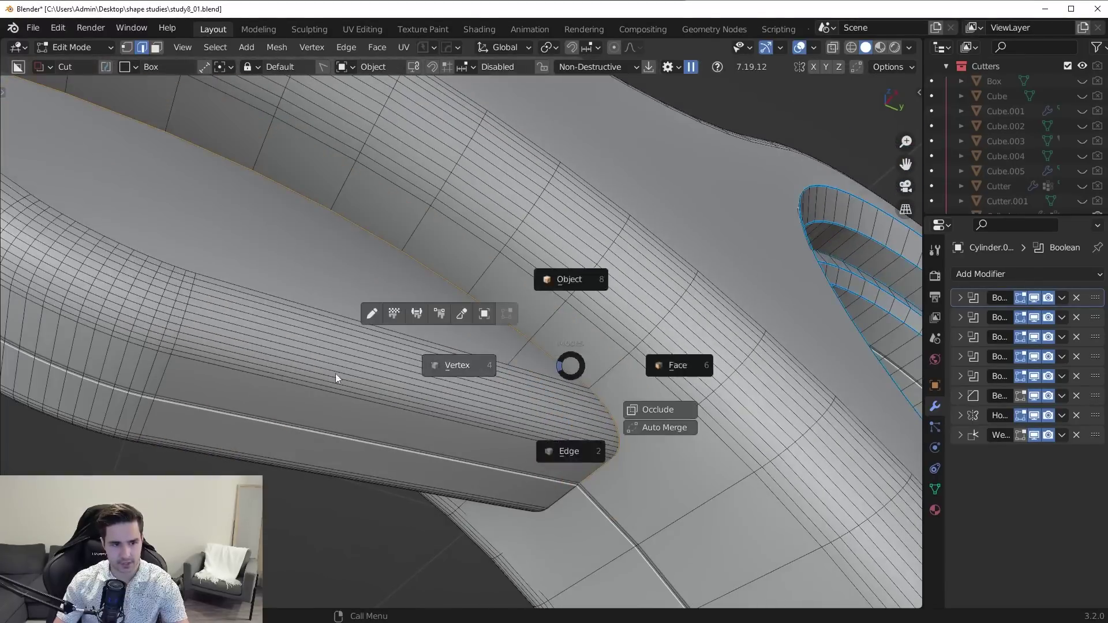
click(338, 379)
key(k)
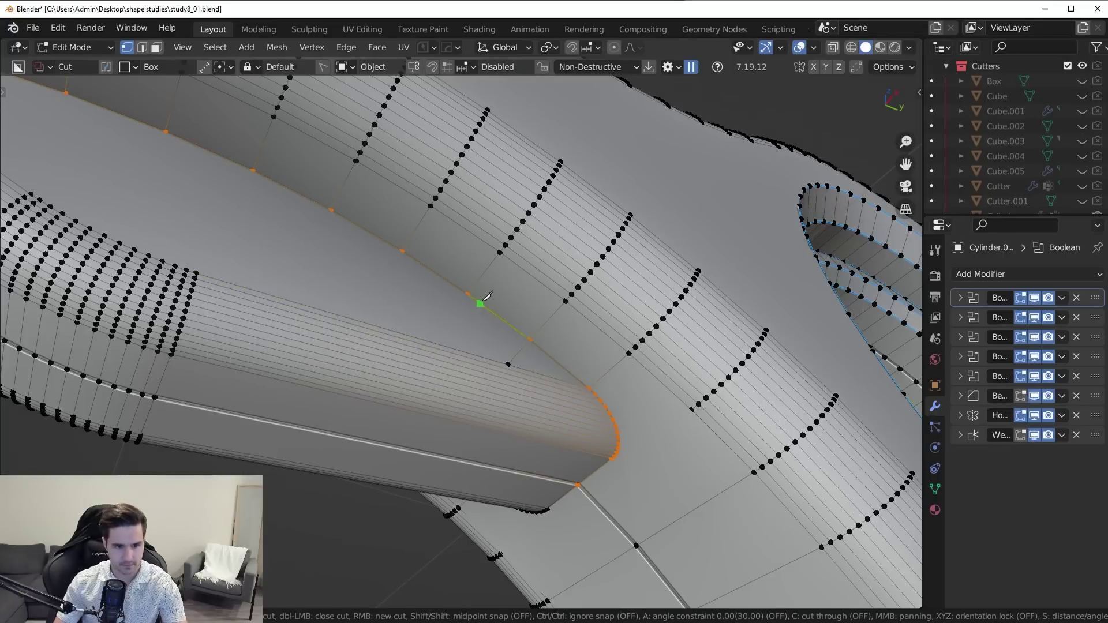
click(470, 297)
click(434, 343)
key(space)
Step: Slide a junction vertex at the trigger's far end and add another knife cut
scroll(435, 342, down, 1)
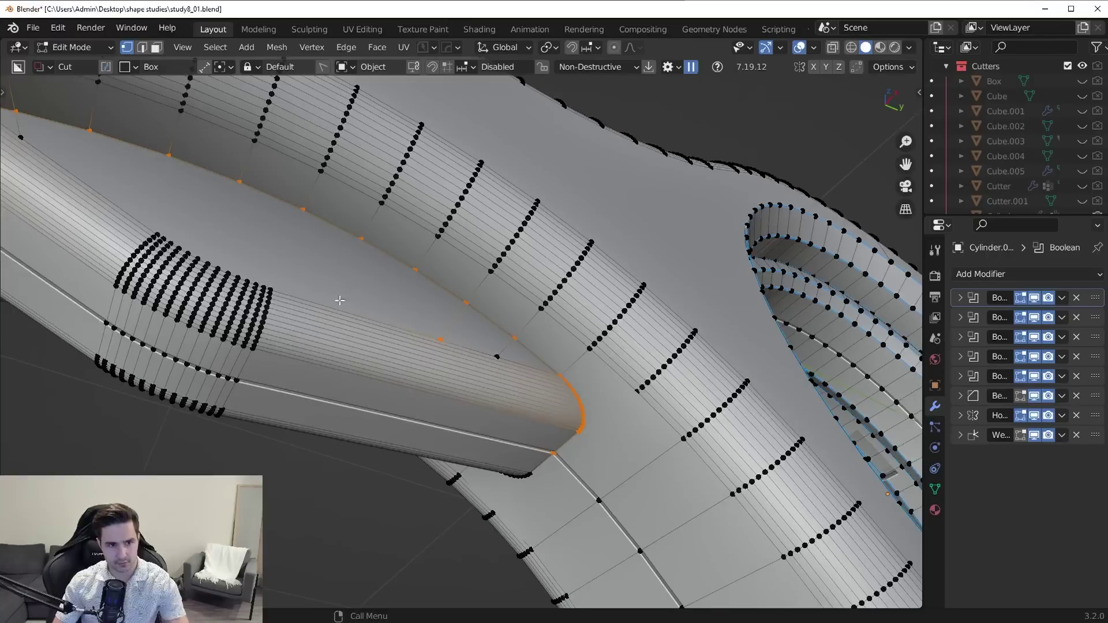
shift+middle_drag(282, 283, 404, 333)
click(214, 216)
key(g)
key(g)
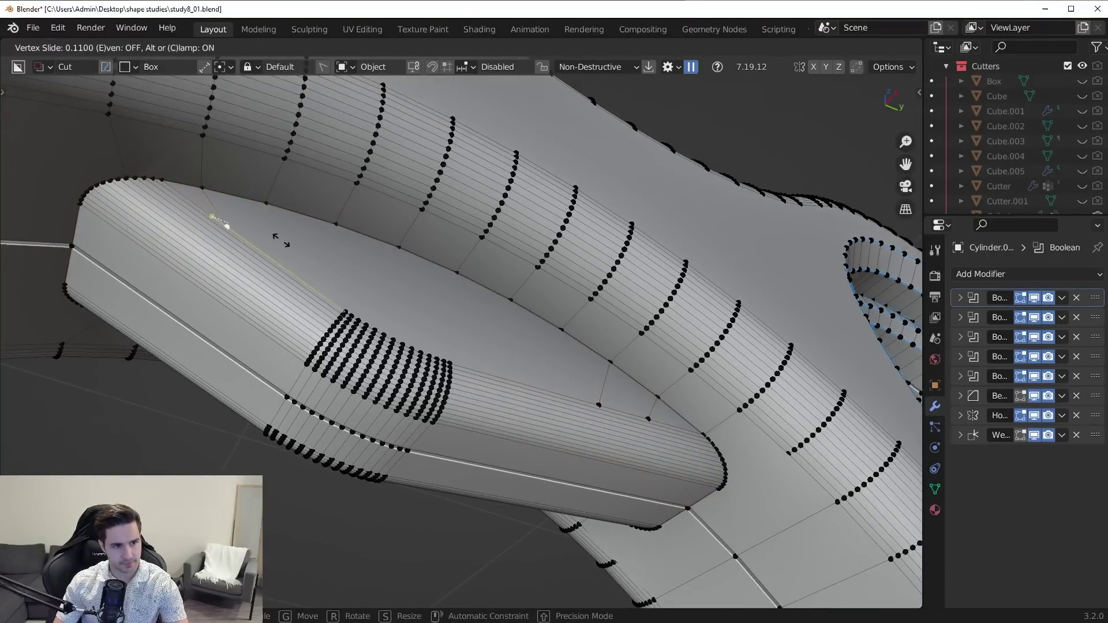
click(283, 237)
key(k)
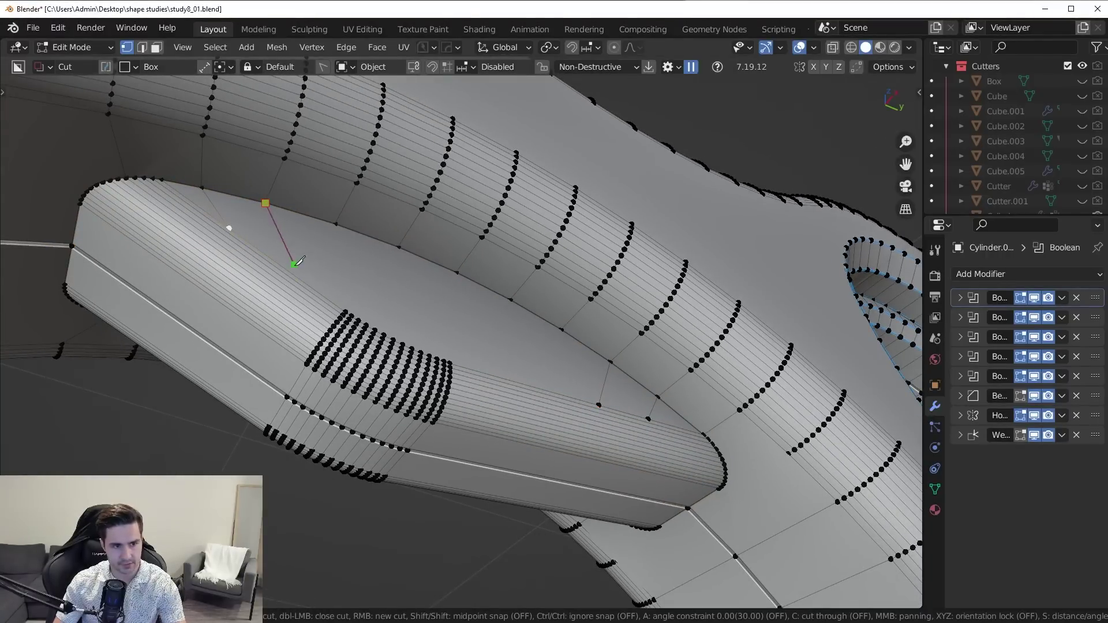
key(space)
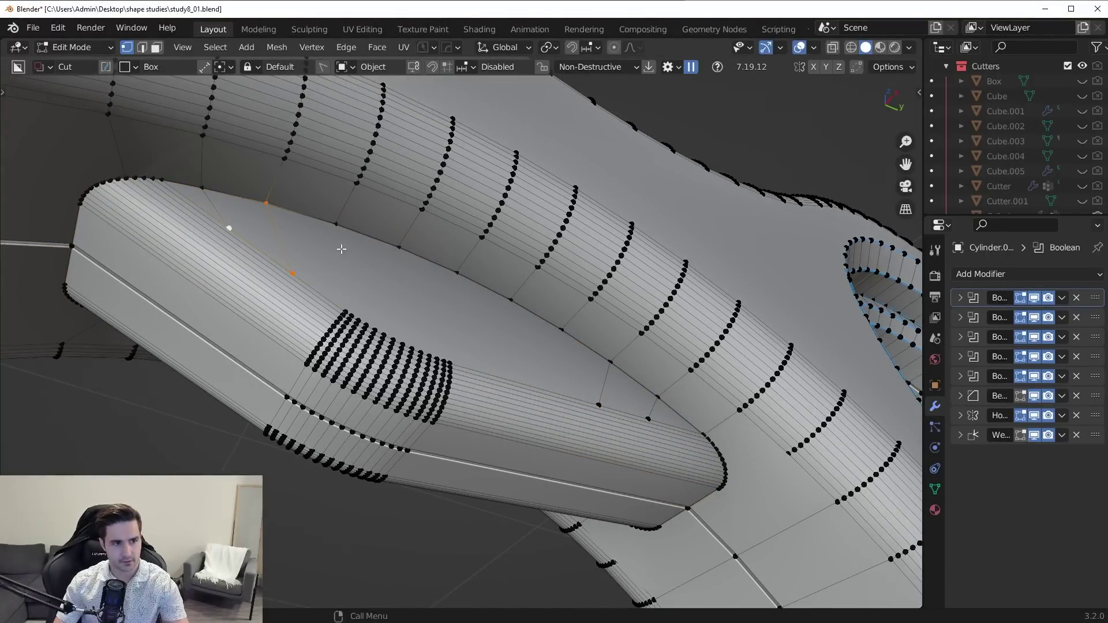
Step: Select the full rerouted junction edge loop in edge selection mode
key(2)
middle_drag(433, 305, 672, 539)
ctrl+click(643, 382)
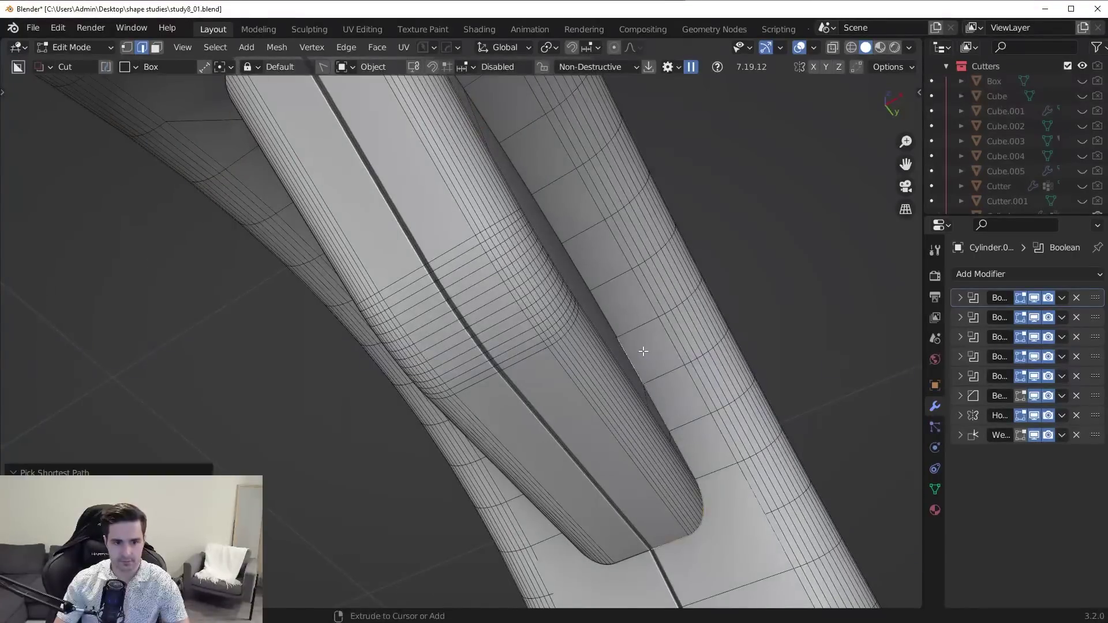
middle_drag(643, 382, 364, 230)
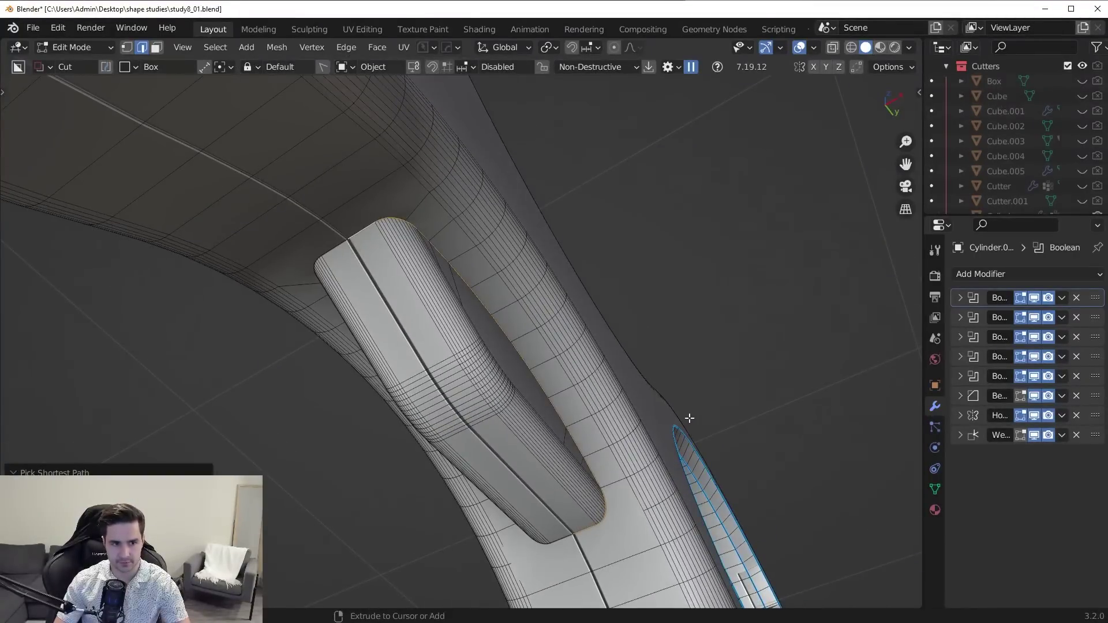
Step: Bevel the rerouted junction loop to 0.0411 m with 13 segments and view it in Object Mode
key(ctrl+b)
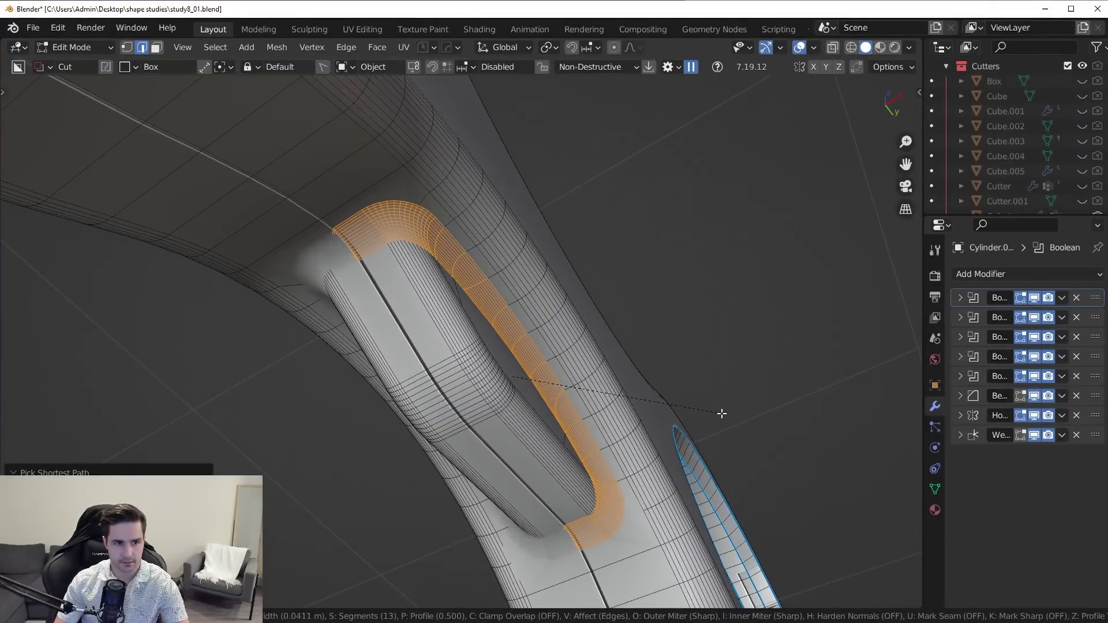
click(722, 413)
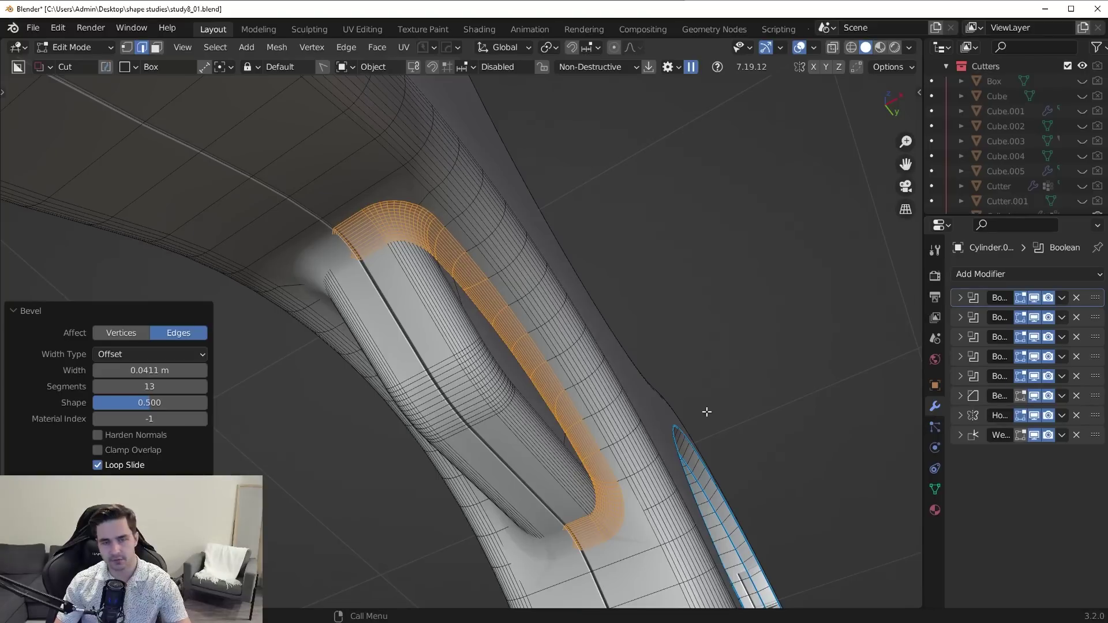
key(Tab)
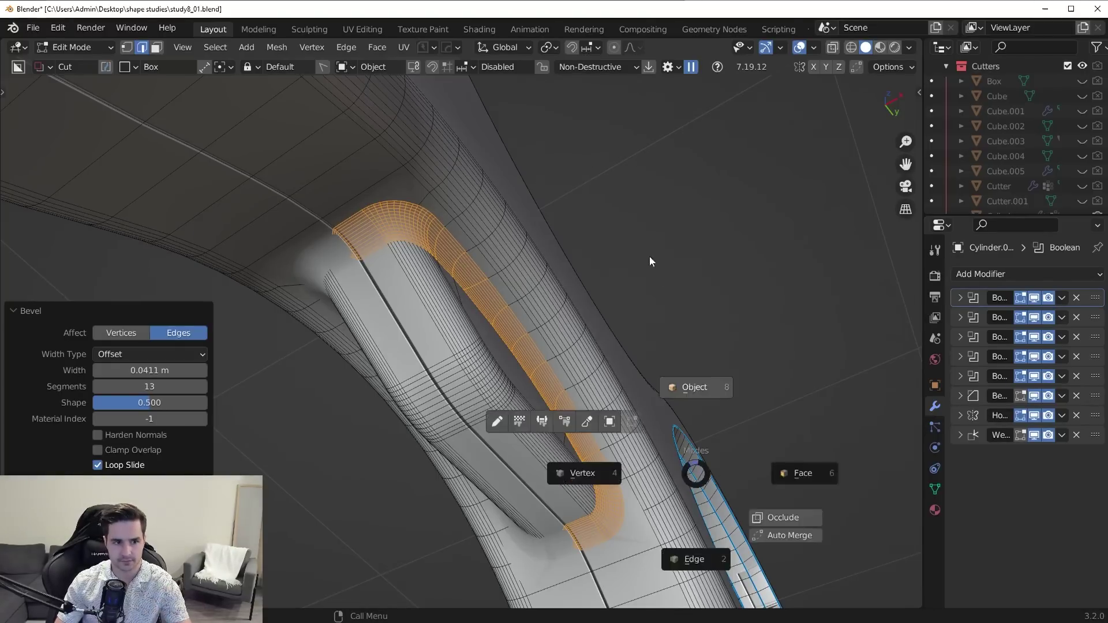
click(650, 255)
middle_drag(649, 255, 571, 390)
Step: Select a vertex below the fillet and check the shading around its lower end
key(Tab)
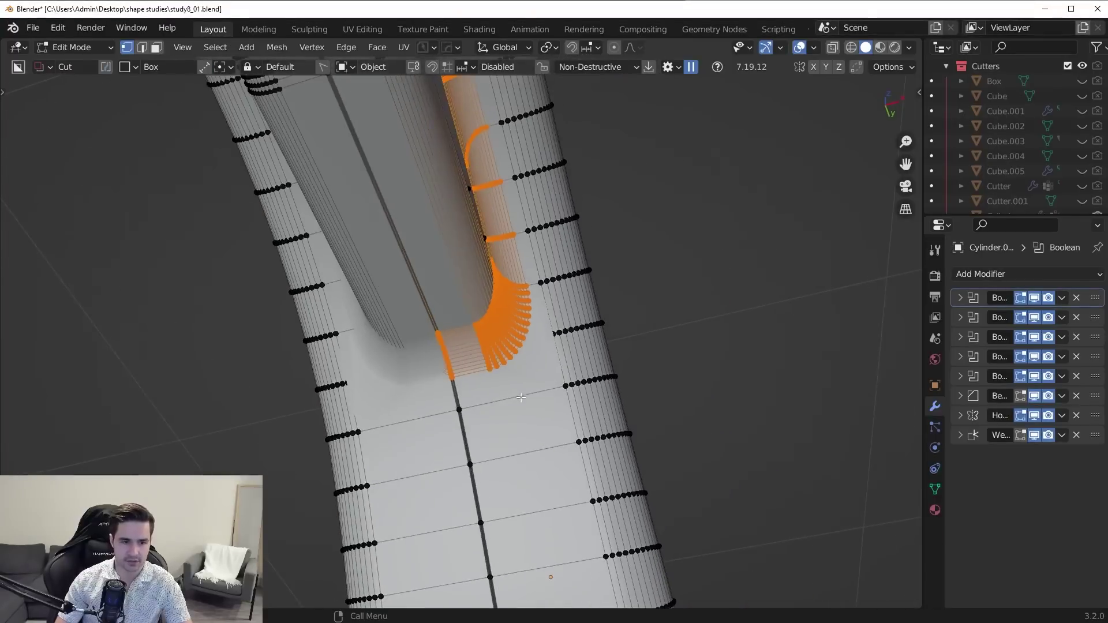
scroll(564, 394, up, 2)
click(573, 377)
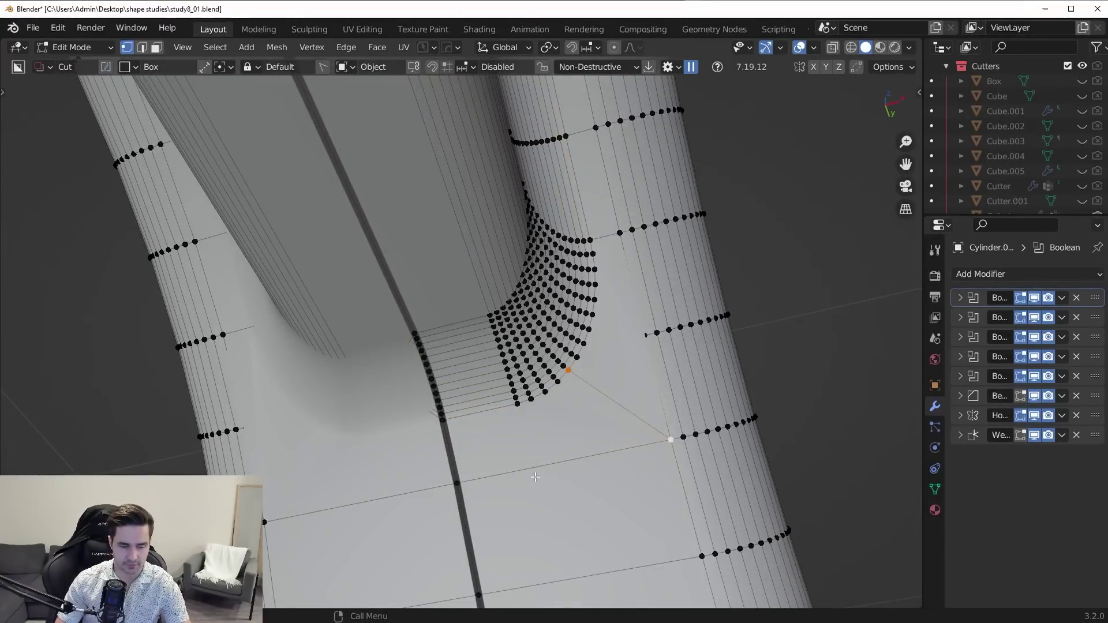
key(Tab)
middle_drag(607, 407, 639, 402)
key(Tab)
Step: Add an edge loop near the fillet's lower end and recheck the shading
key(ctrl+r)
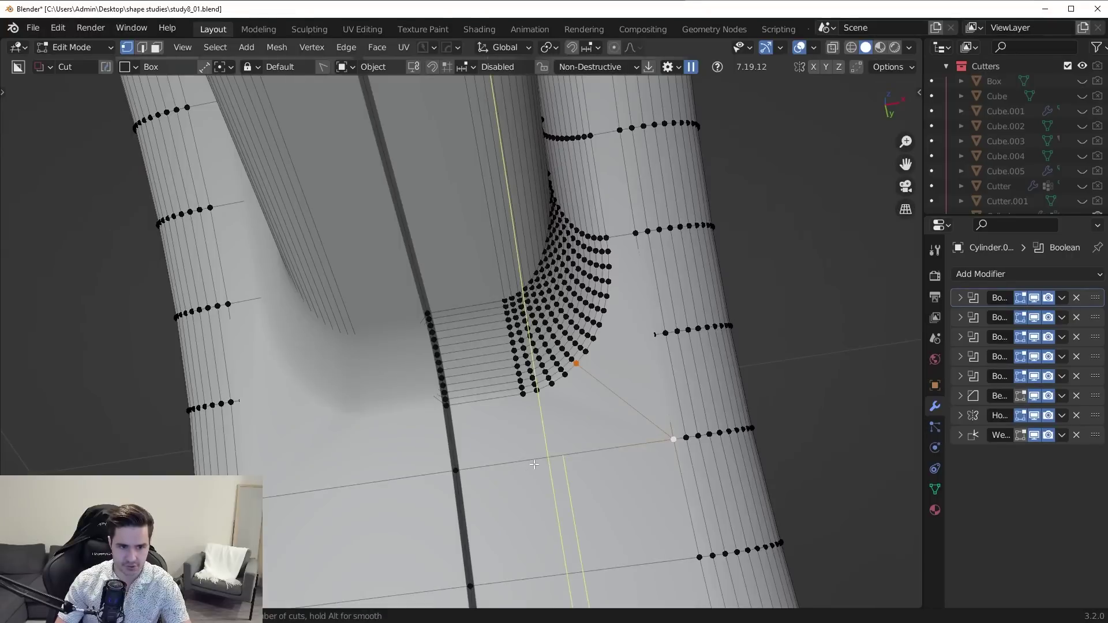
click(534, 465)
click(512, 460)
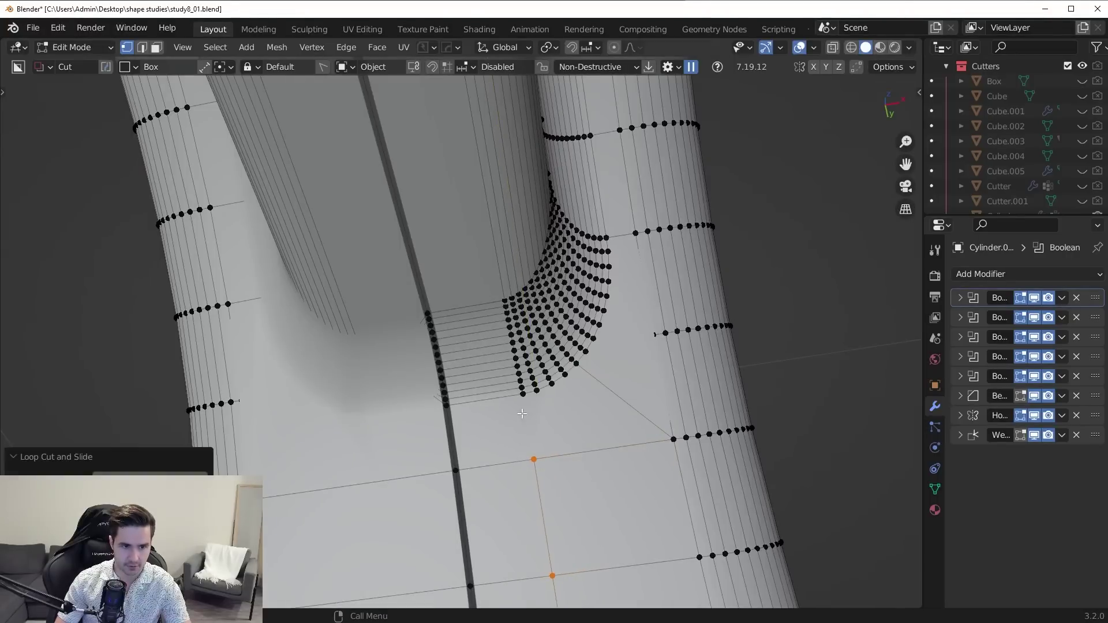
click(524, 401)
key(Tab)
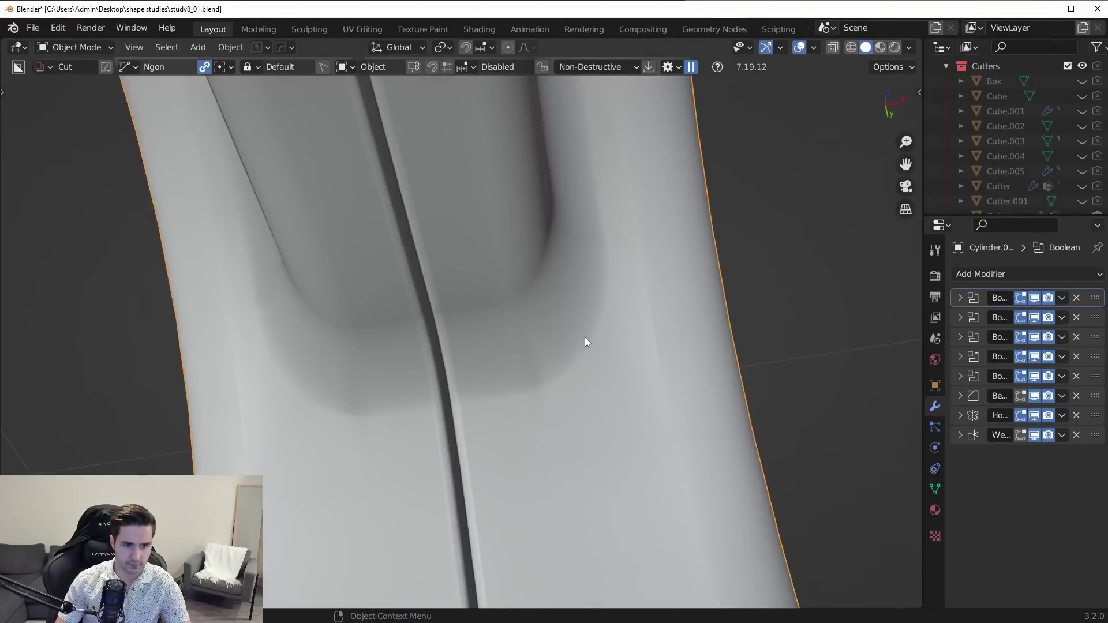
scroll(584, 344, down, 2)
middle_drag(584, 351, 520, 365)
Step: Add and slide another edge loop just below the slot
key(Tab)
key(ctrl+r)
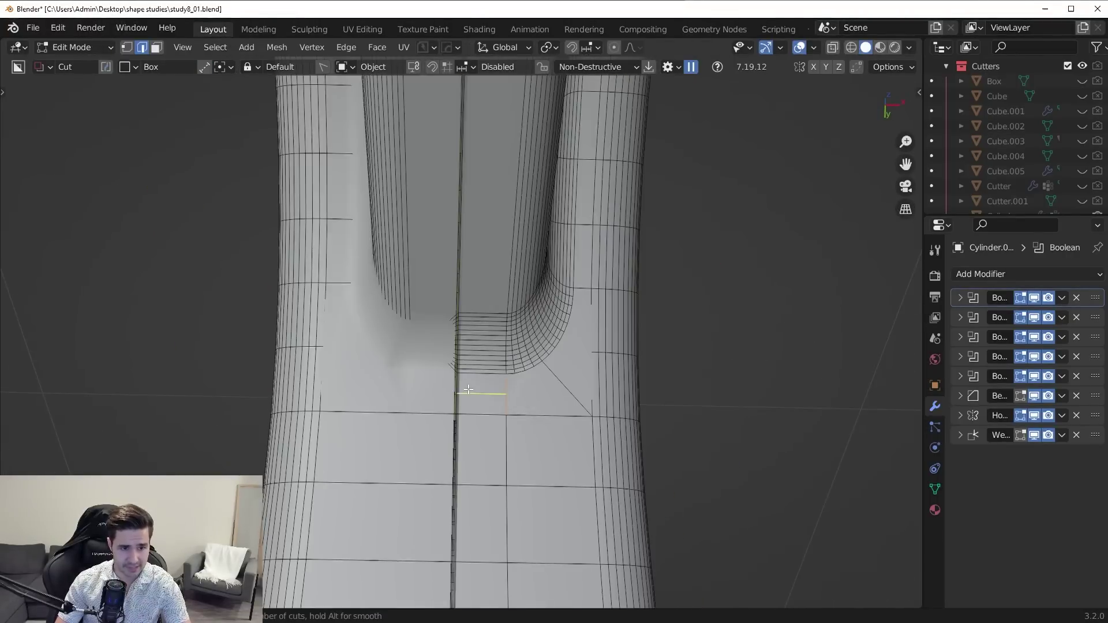
click(472, 391)
click(472, 383)
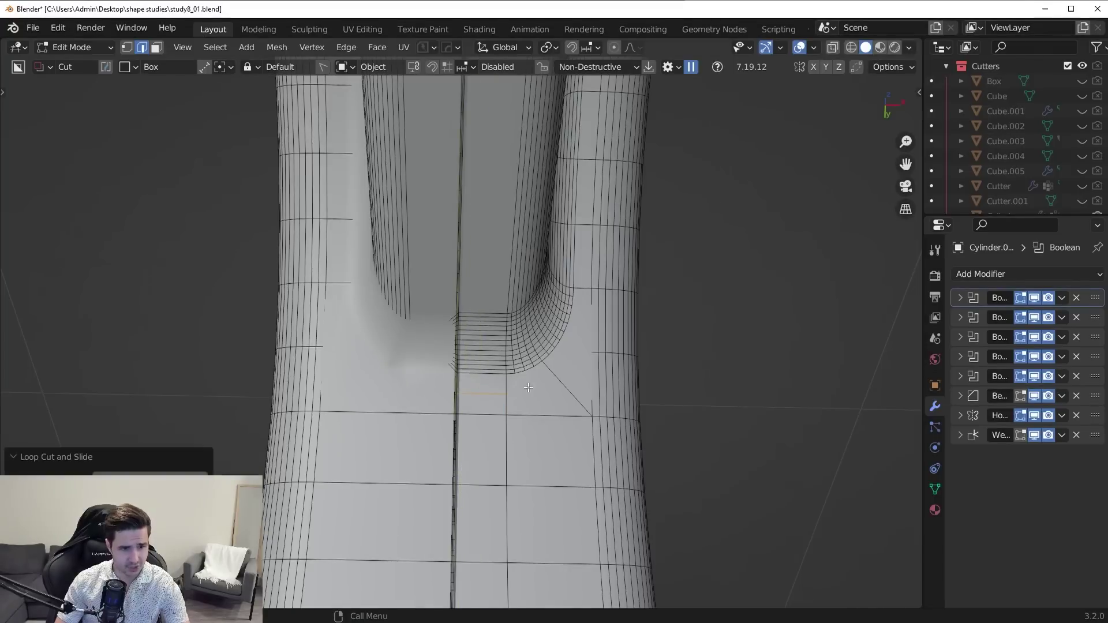
scroll(689, 347, up, 2)
Step: Knife-cut from the fillet corner to the neighbouring edge in vertex mode
key(1)
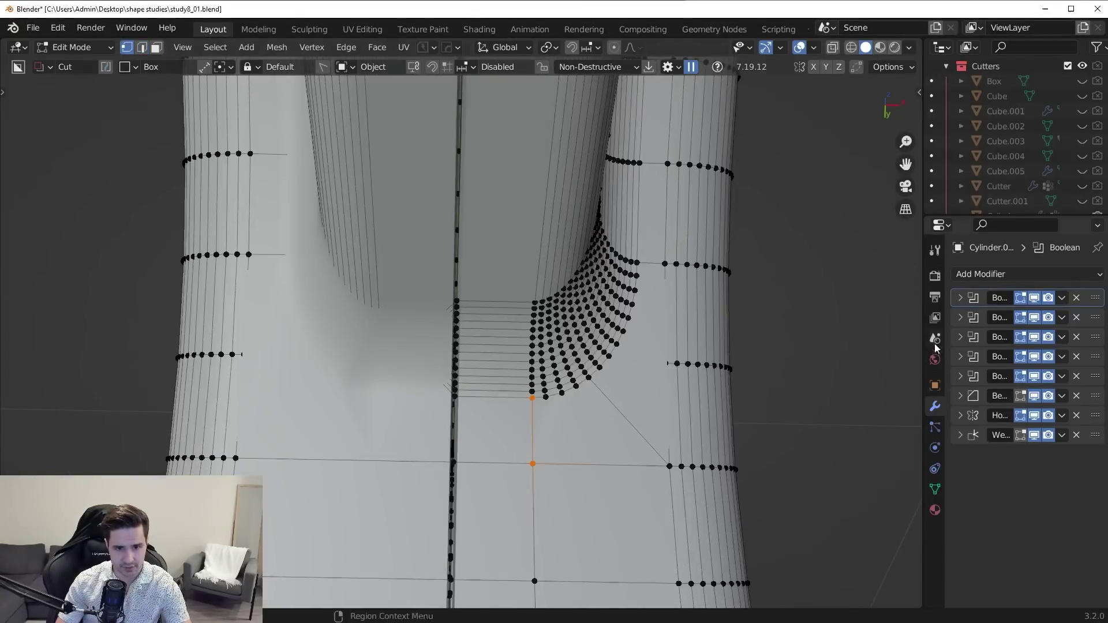
click(1023, 397)
click(1023, 397)
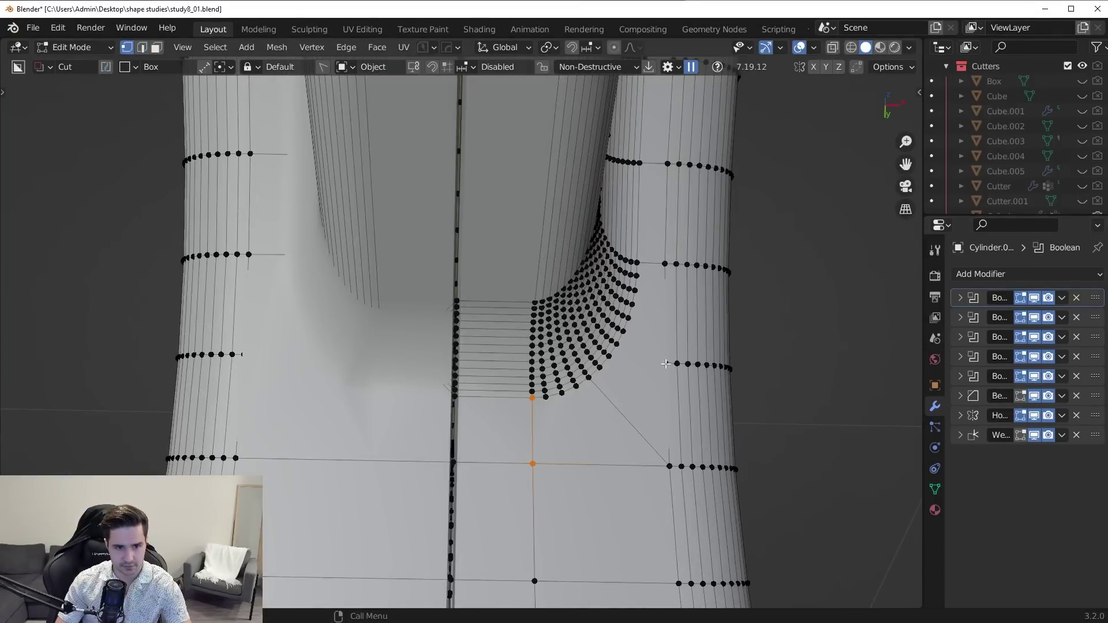
key(alt+a)
middle_drag(686, 366, 657, 331)
key(k)
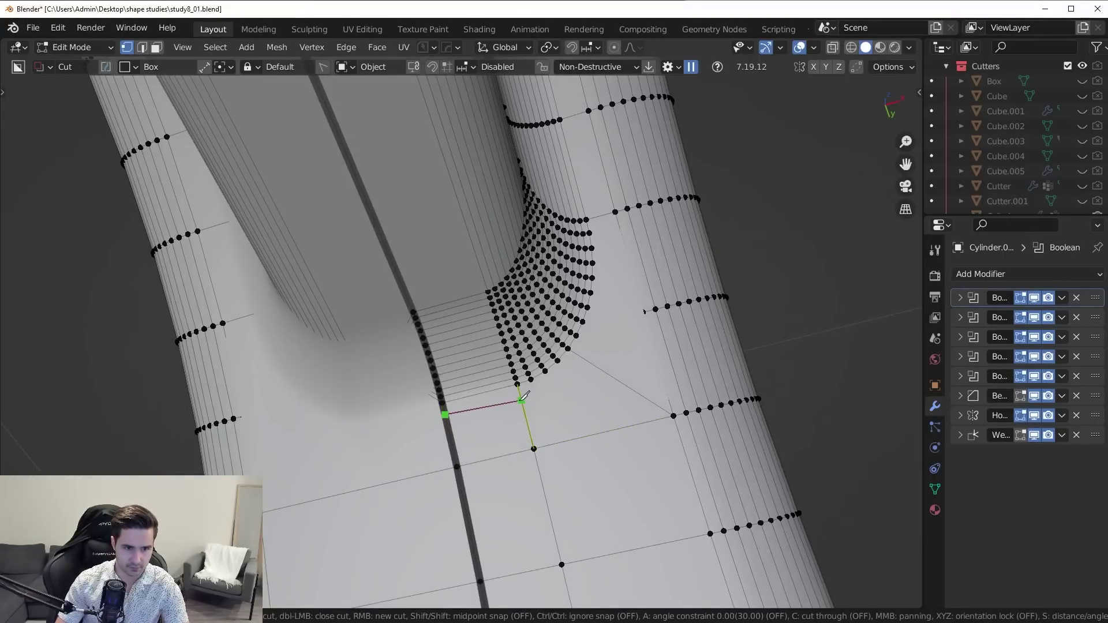
click(578, 356)
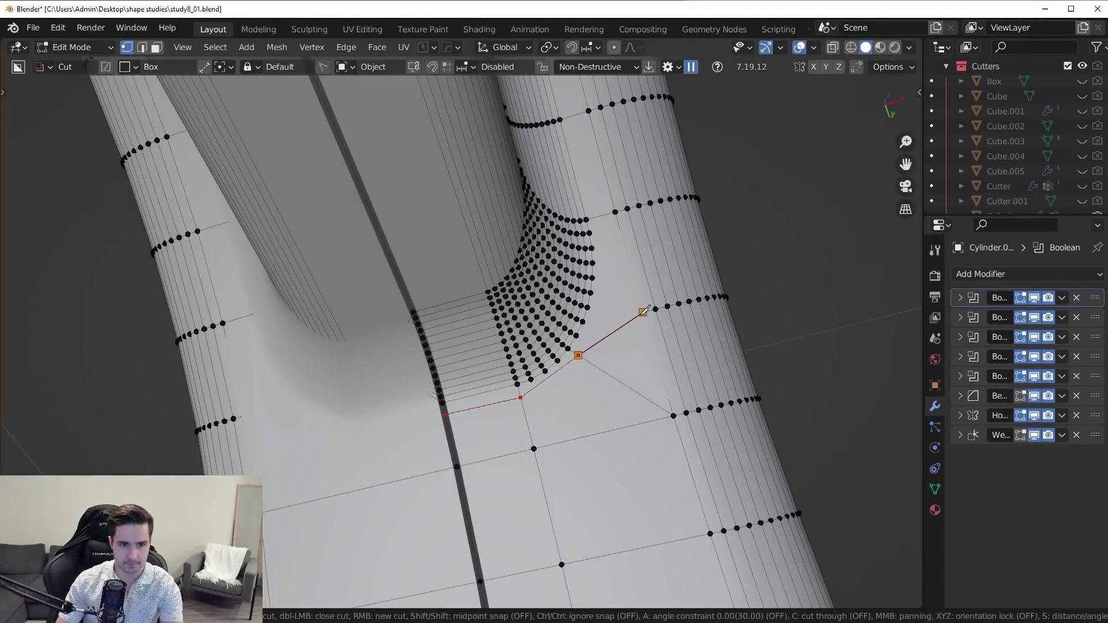
click(643, 313)
key(space)
Step: Return to Object Mode and inspect the shading around the fillet from the front
key(Tab)
click(664, 331)
middle_drag(677, 334, 587, 392)
scroll(587, 393, down, 2)
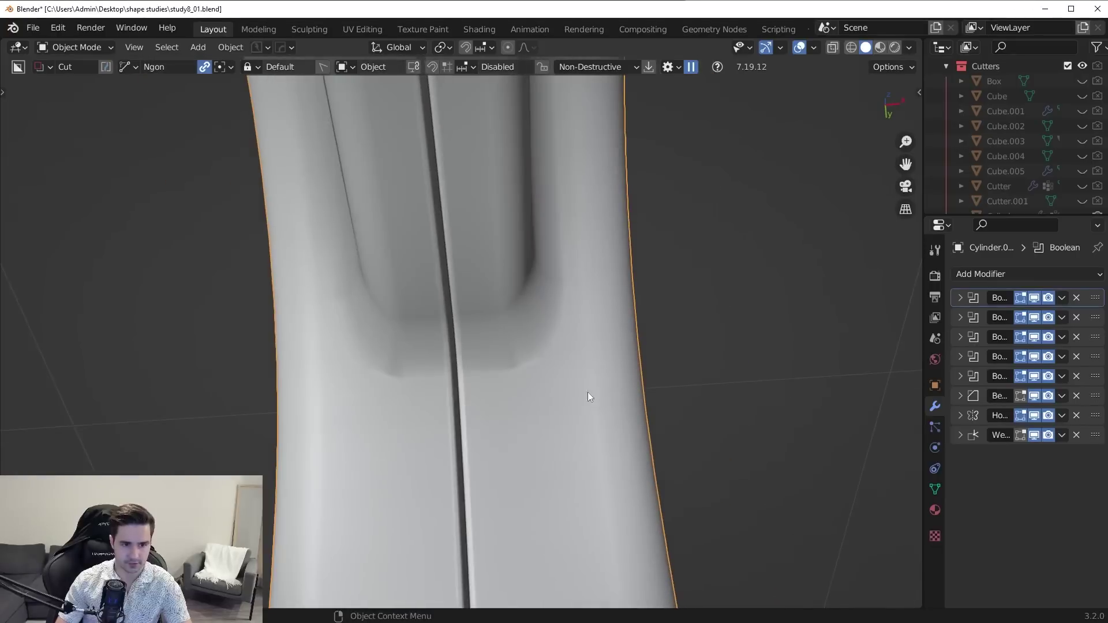
scroll(530, 365, up, 3)
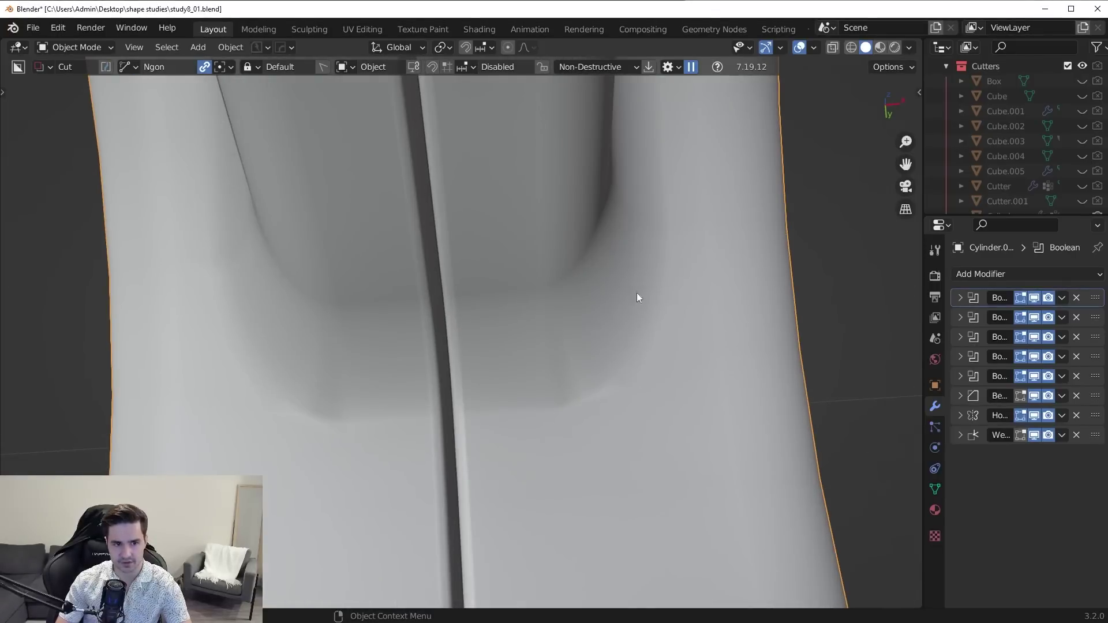
scroll(638, 298, down, 5)
middle_drag(546, 321, 531, 354)
Step: Select the vertex above the fillet corner, check shading, then select the adjacent face
key(Tab)
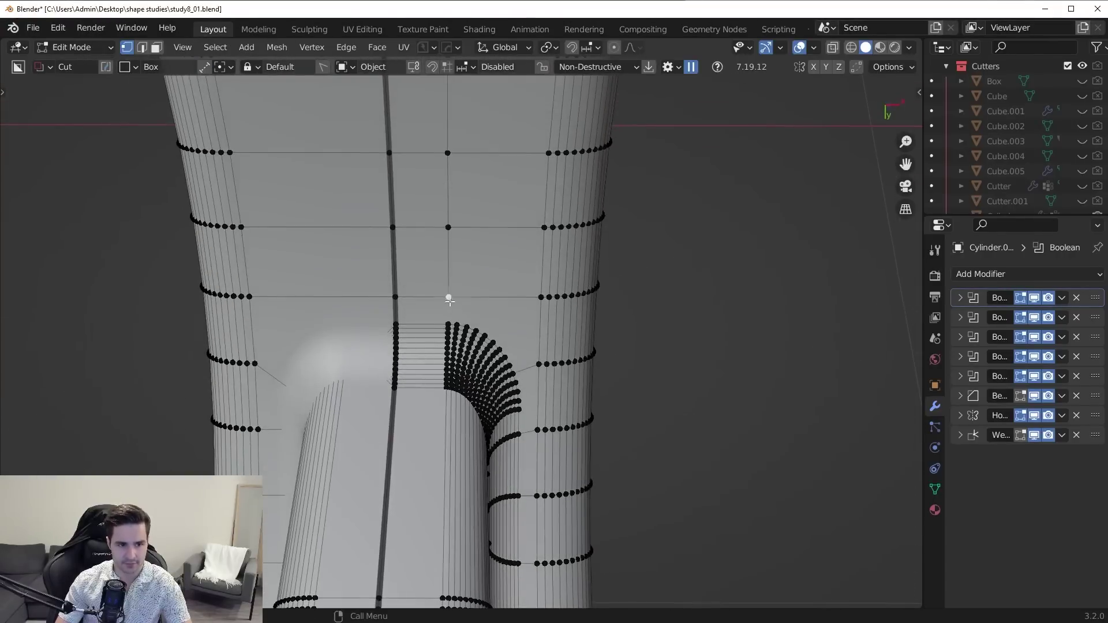
click(449, 298)
scroll(450, 301, up, 5)
key(Tab)
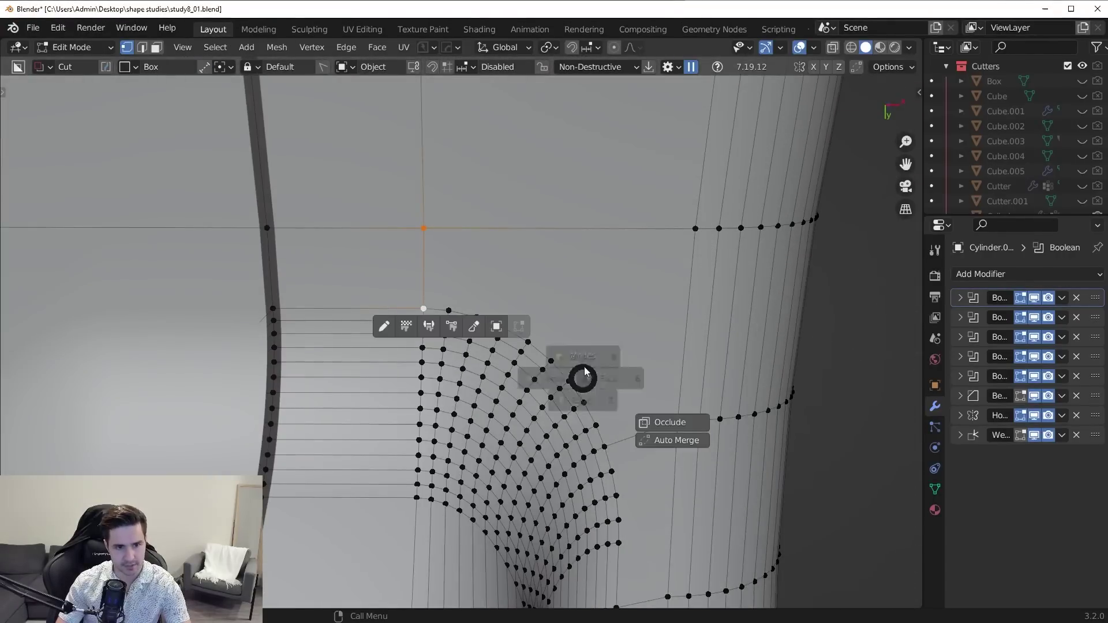
click(576, 355)
scroll(574, 351, down, 5)
middle_drag(574, 351, 563, 322)
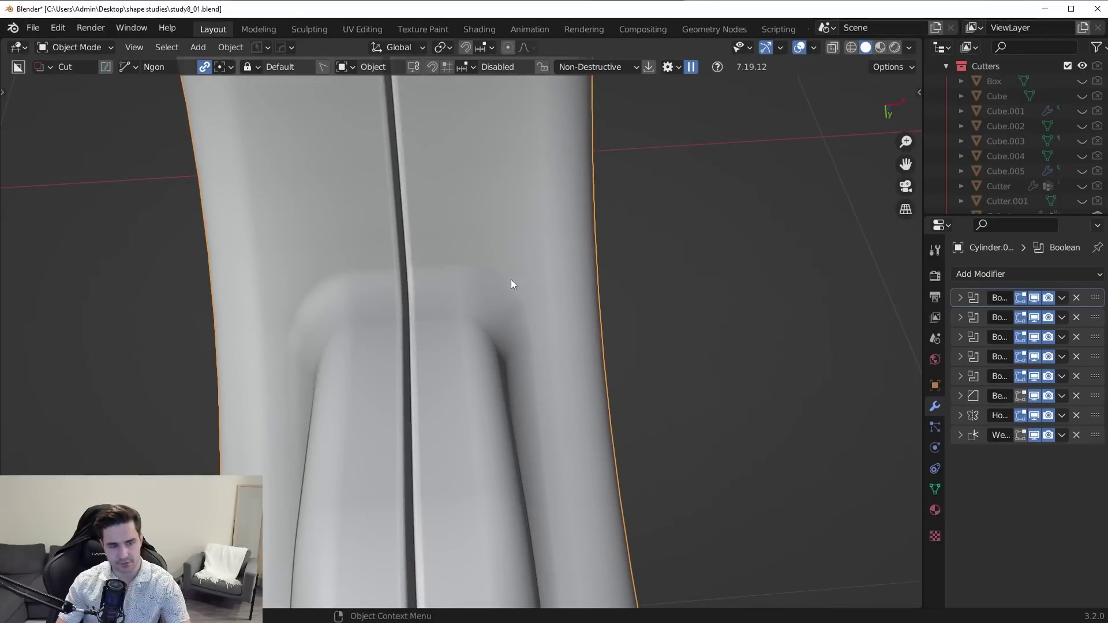
key(Tab)
click(488, 266)
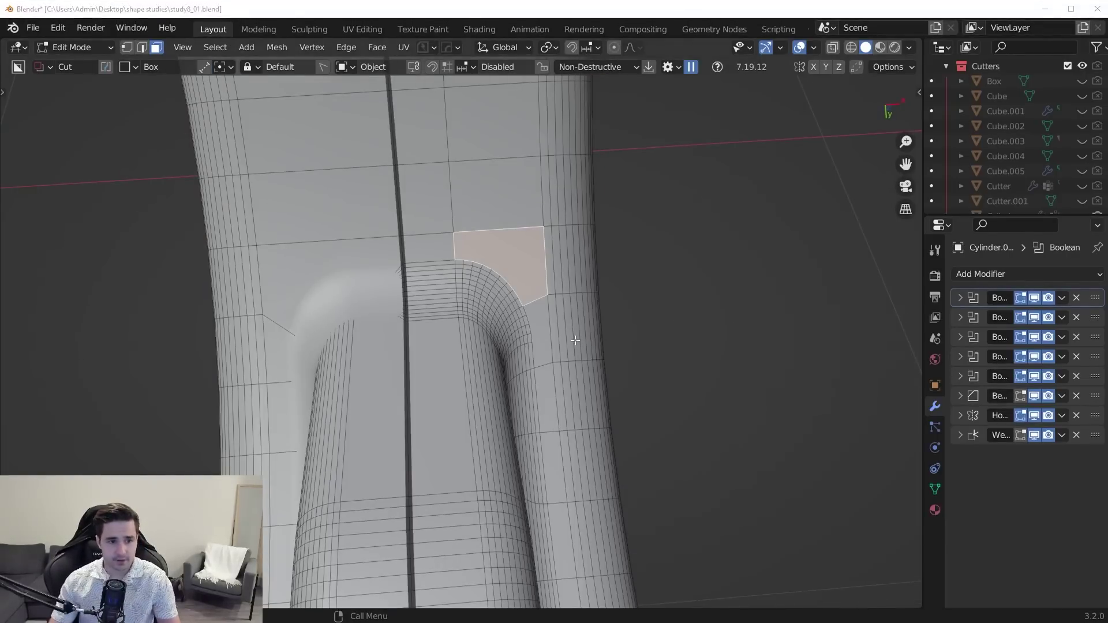
Step: Inspect the fillet corner and recessed pocket, return to Object Mode, and open the Shift+A Add menu
middle_drag(629, 317, 630, 397)
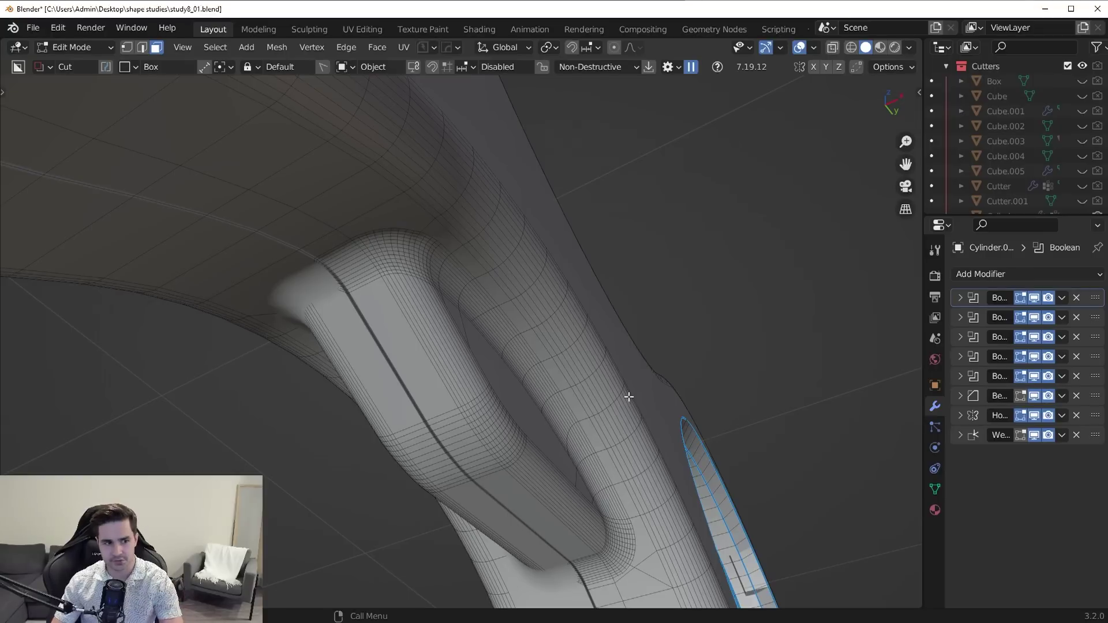
mouse_move(561, 409)
middle_down()
mouse_move(573, 425)
mouse_move(579, 418)
middle_up()
middle_drag(515, 255, 635, 320)
key(Tab)
scroll(531, 322, down, 2)
scroll(506, 316, down, 2)
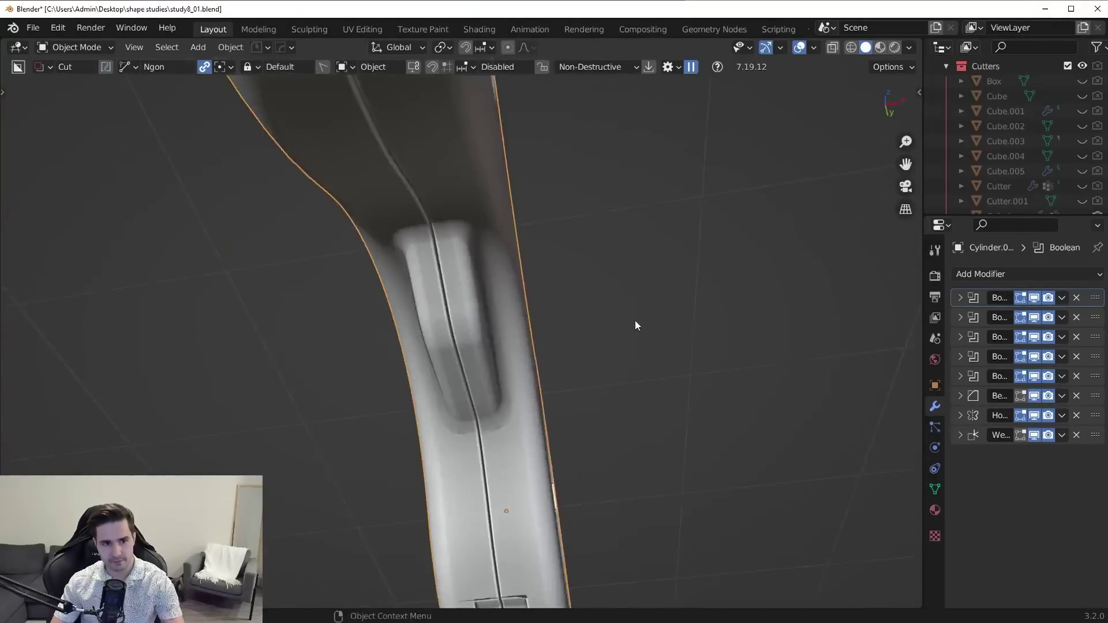
scroll(636, 322, up, 3)
key(shift+a)
Step: Add a cube and, in top view, shrink it and move it along Y over the trigger
click(731, 337)
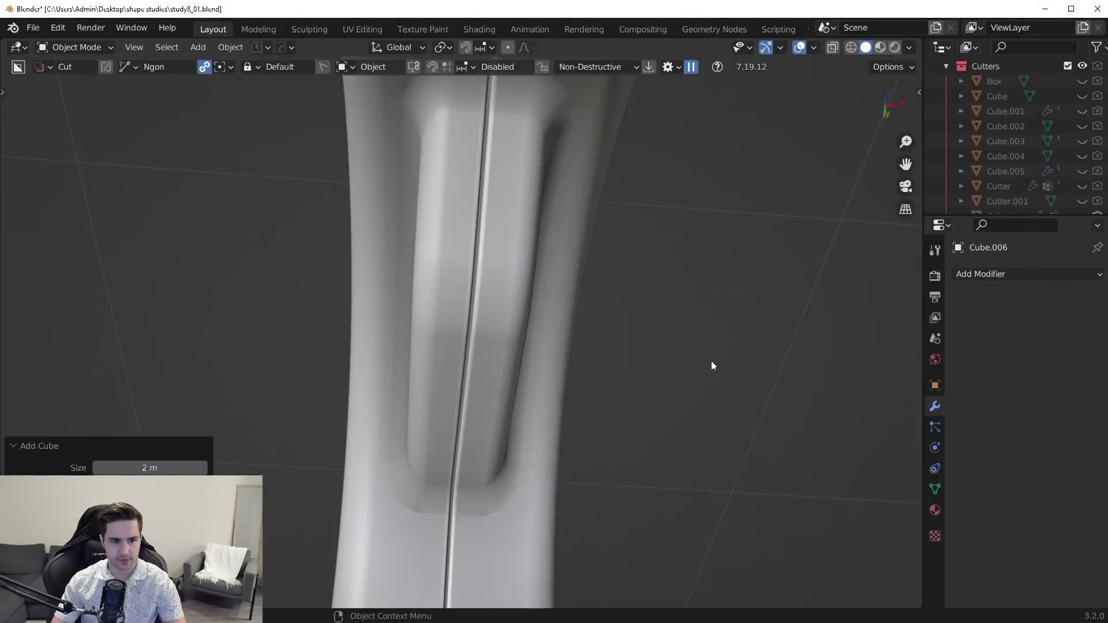
key(KP_7)
key(s)
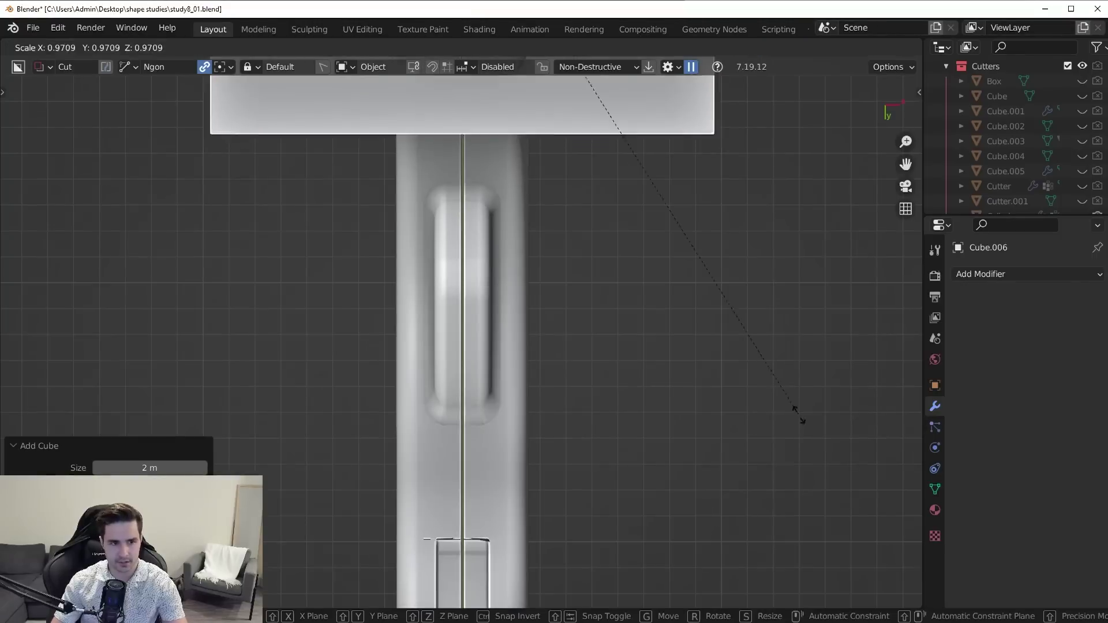
click(592, 172)
key(g)
key(y)
click(619, 449)
Step: Resize the cutter, reposition it along Y, and stretch it lengthwise along the trigger
key(s)
click(490, 222)
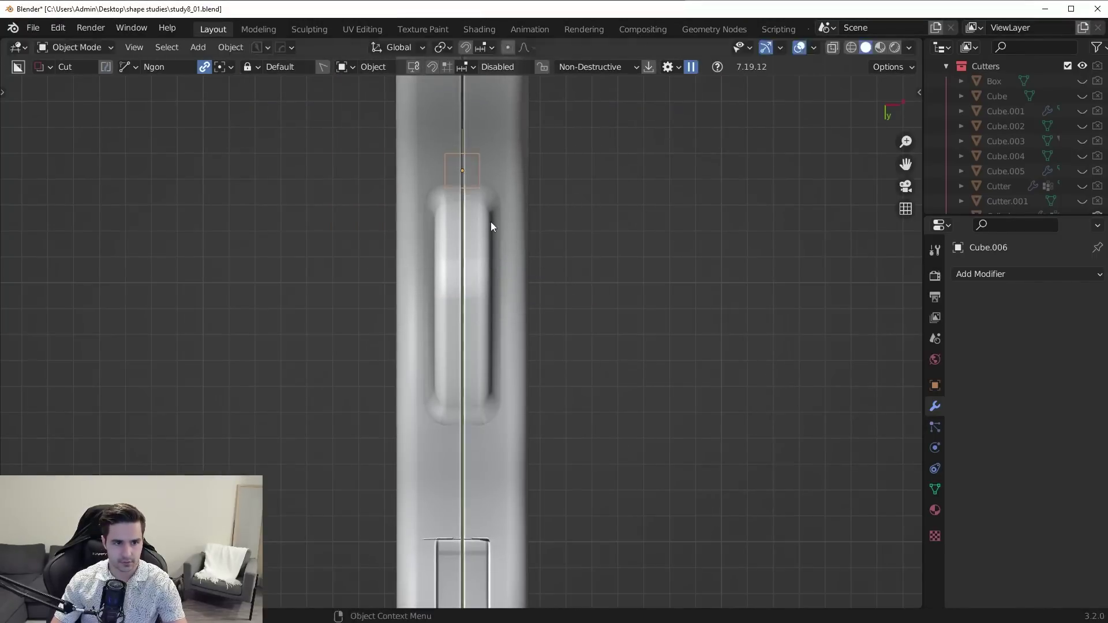
key(g)
key(y)
click(552, 357)
key(s)
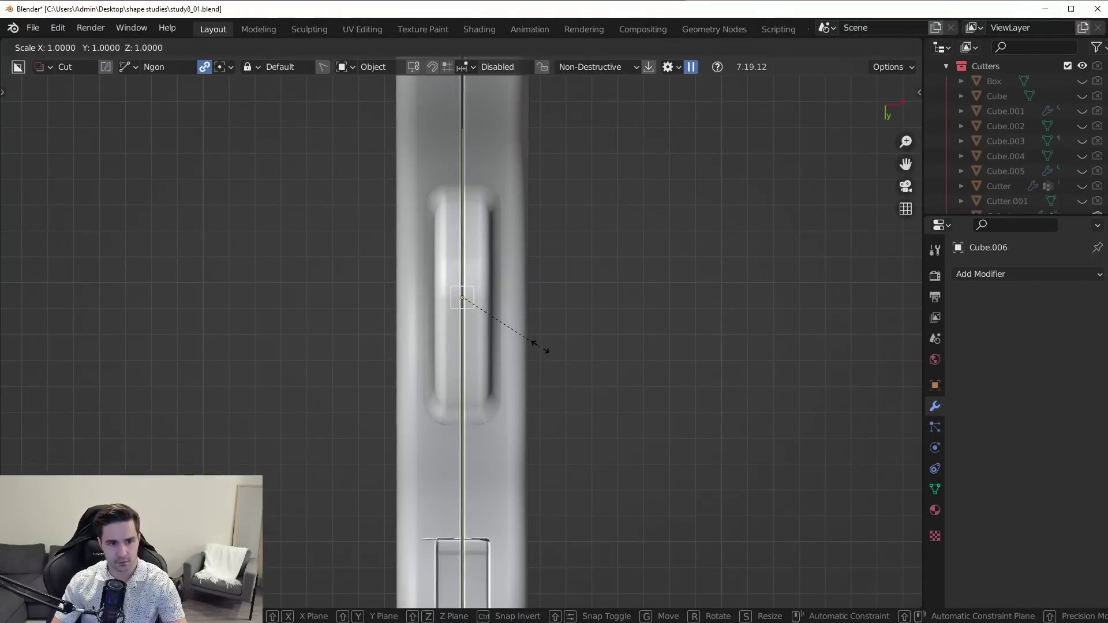
key(y)
click(185, 344)
Step: Flatten the cutter and sink it into the trigger along Z, then Boolean-difference it from the main part
middle_drag(552, 351, 477, 413)
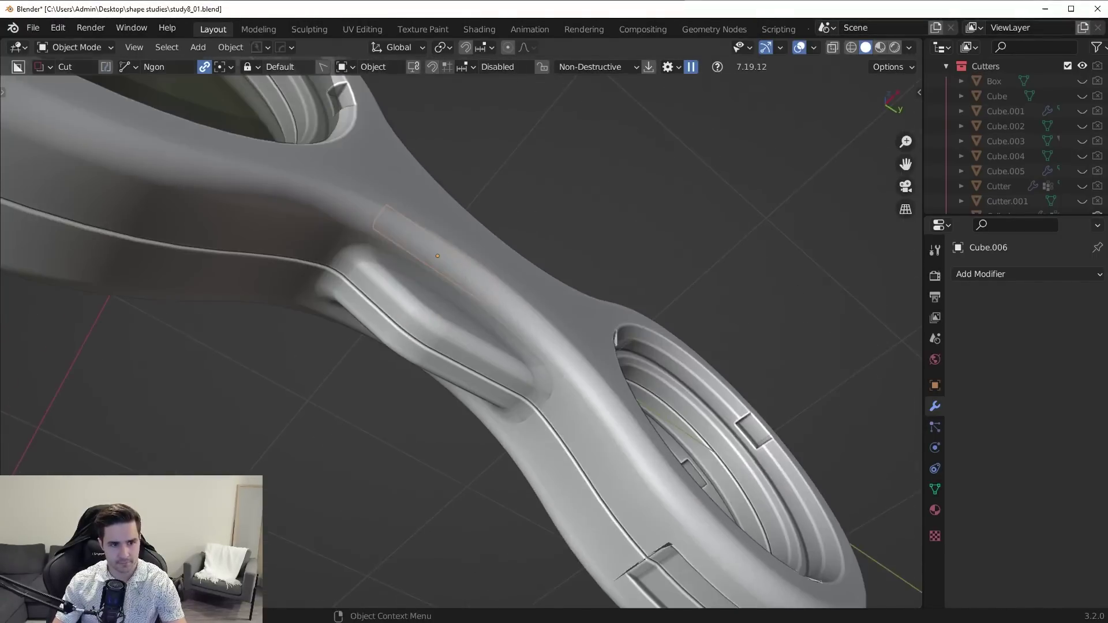
key(s)
key(z)
click(40, 386)
key(g)
key(z)
click(407, 416)
key(s)
key(z)
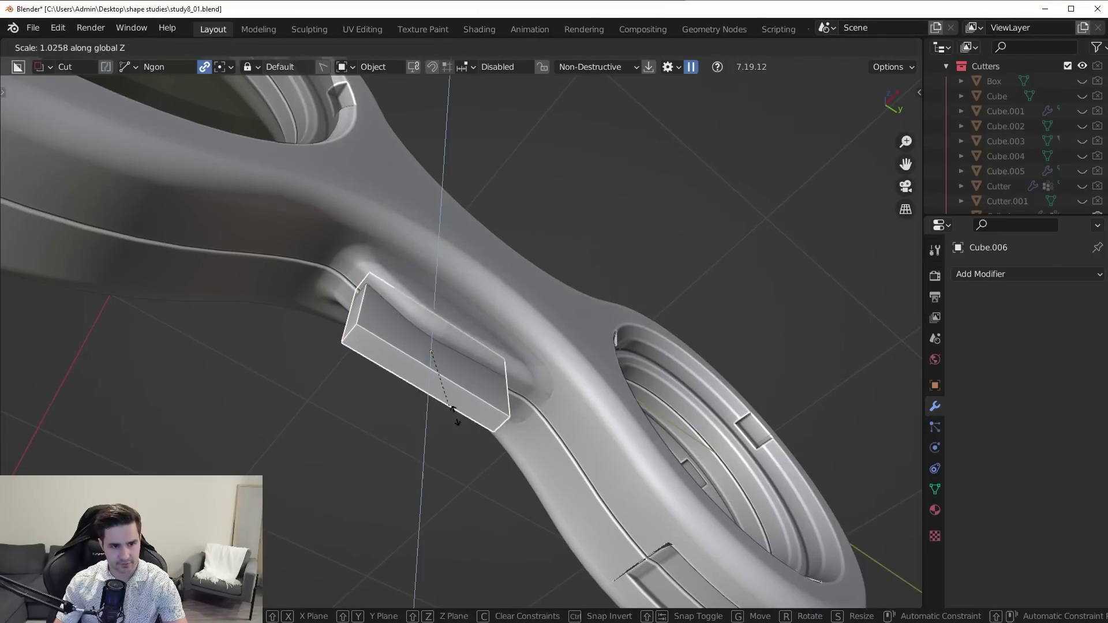
click(453, 409)
shift+click(554, 353)
key(ctrl+KP_Subtract)
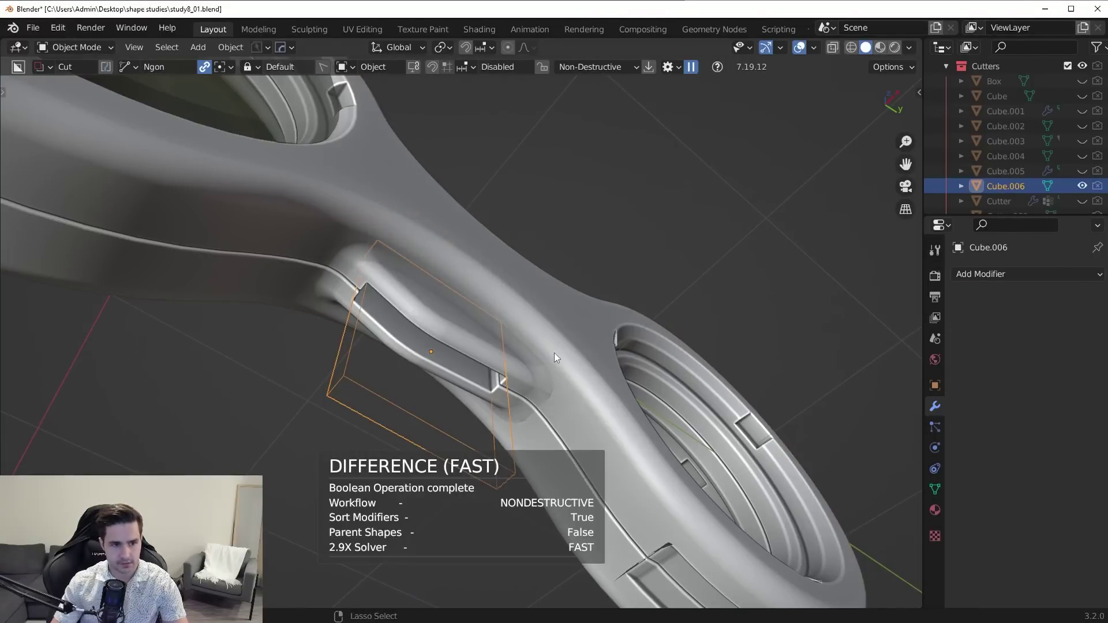
Step: Apply the cutter's scale and bevel its vertical edges so the slot ends are rounded
middle_drag(554, 352, 410, 327)
key(ctrl+a)
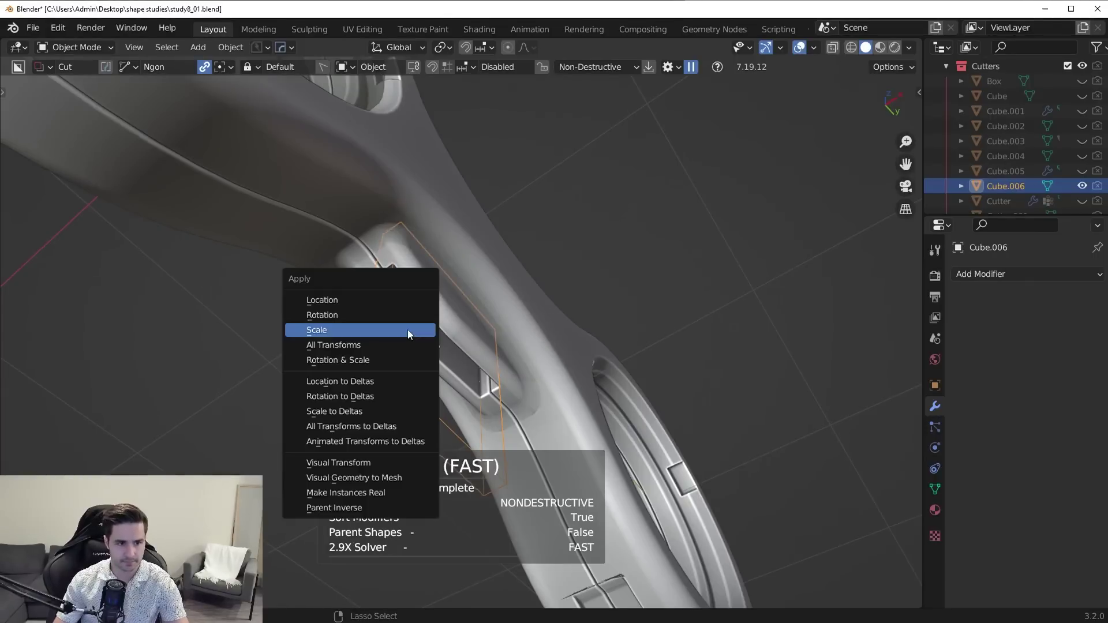
click(408, 331)
key(Tab)
click(399, 376)
ctrl+alt+click(383, 327)
key(ctrl+b)
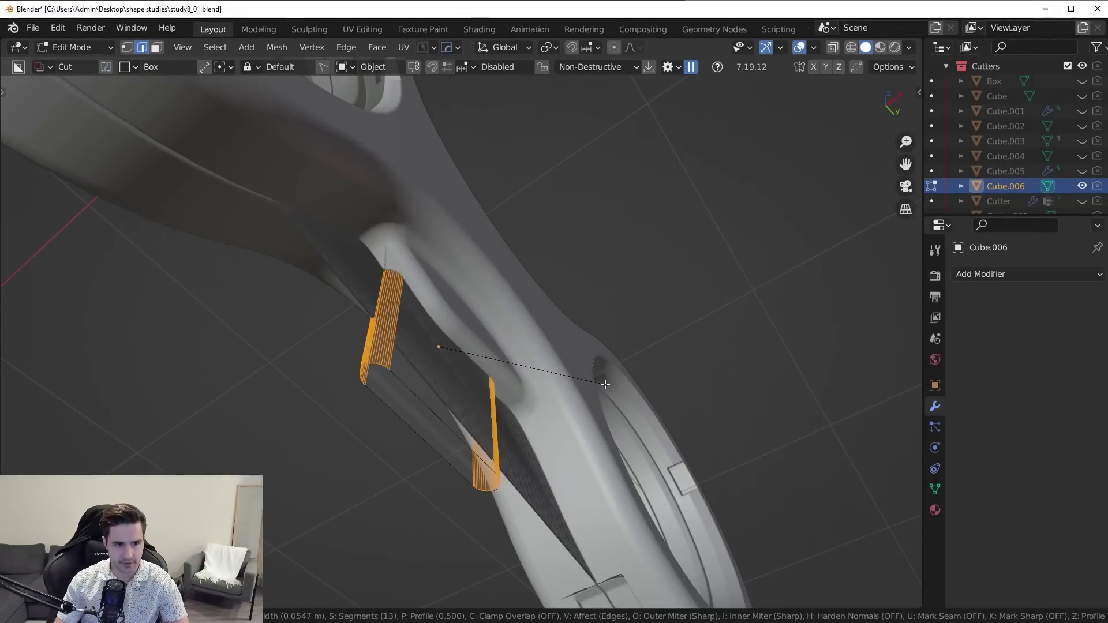
click(594, 385)
key(Tab)
middle_drag(594, 385, 555, 323)
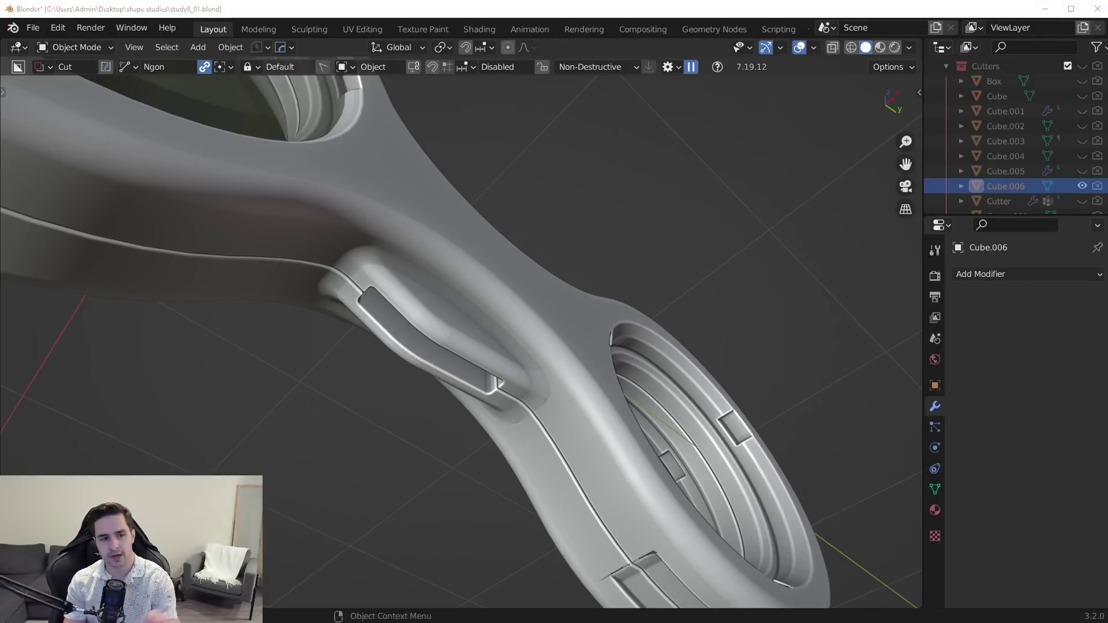
click(542, 386)
key(Tab)
click(568, 483)
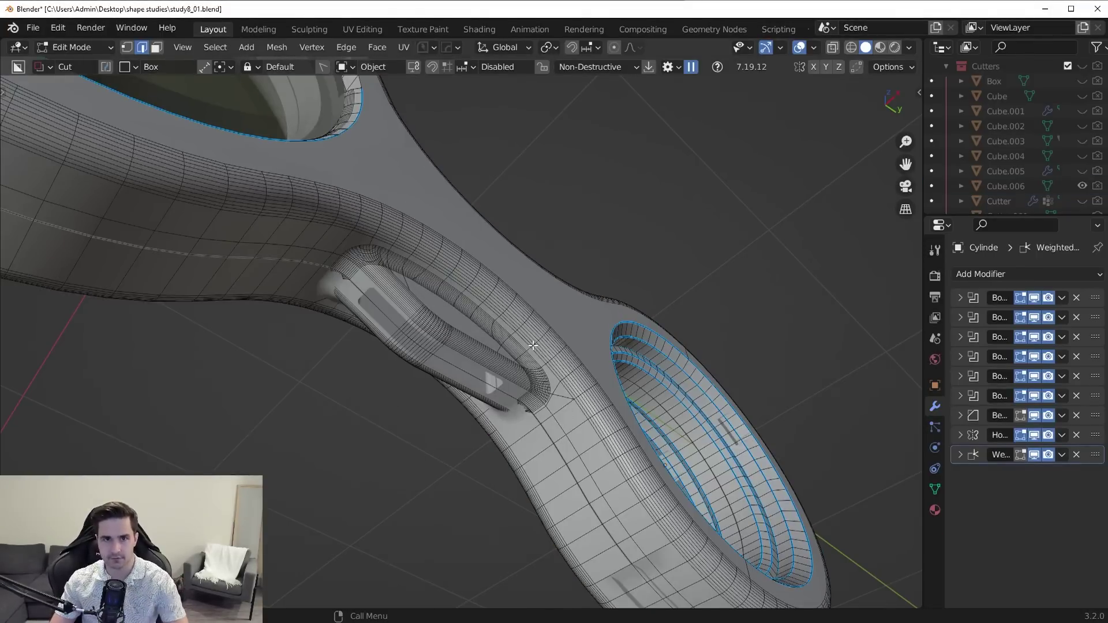
middle_drag(533, 346, 554, 406)
key(Tab)
click(546, 248)
middle_drag(546, 249, 580, 326)
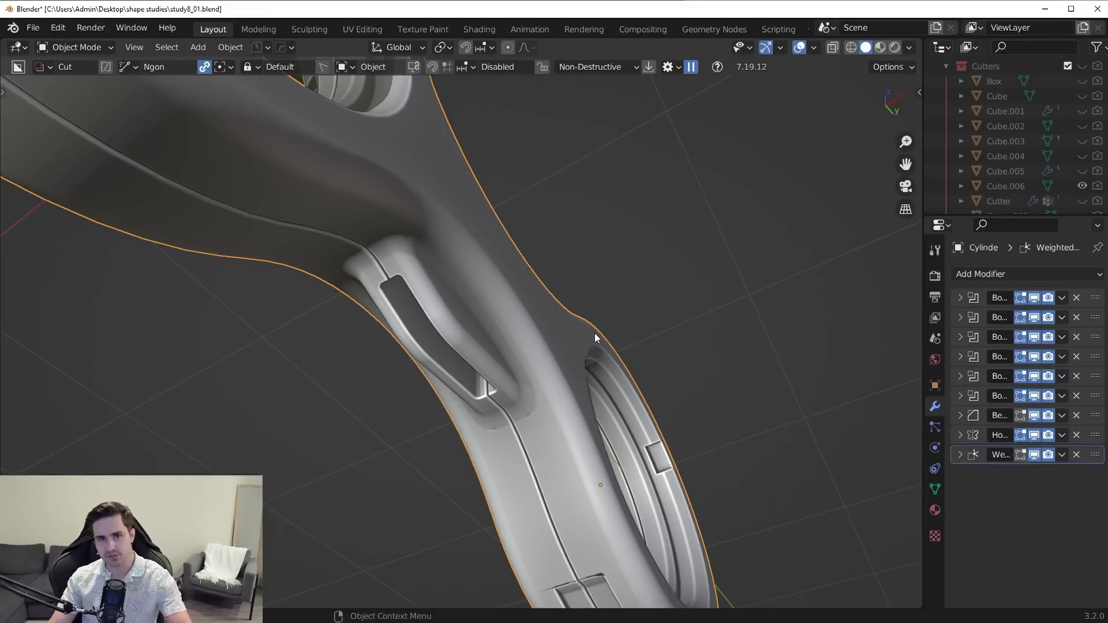
middle_drag(594, 334, 515, 486)
scroll(566, 325, up, 3)
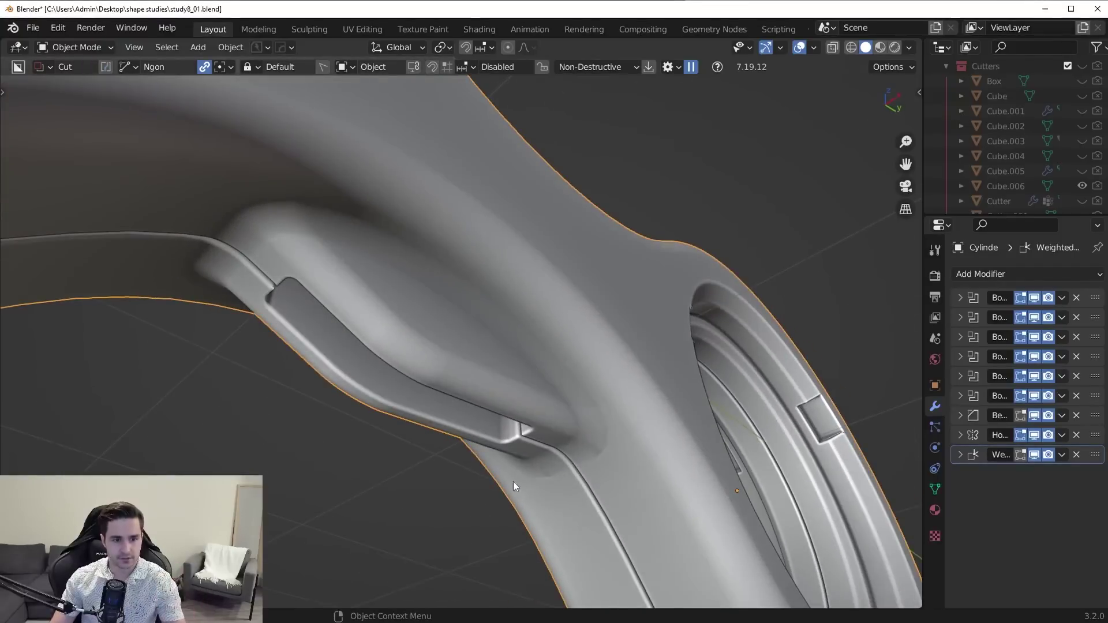